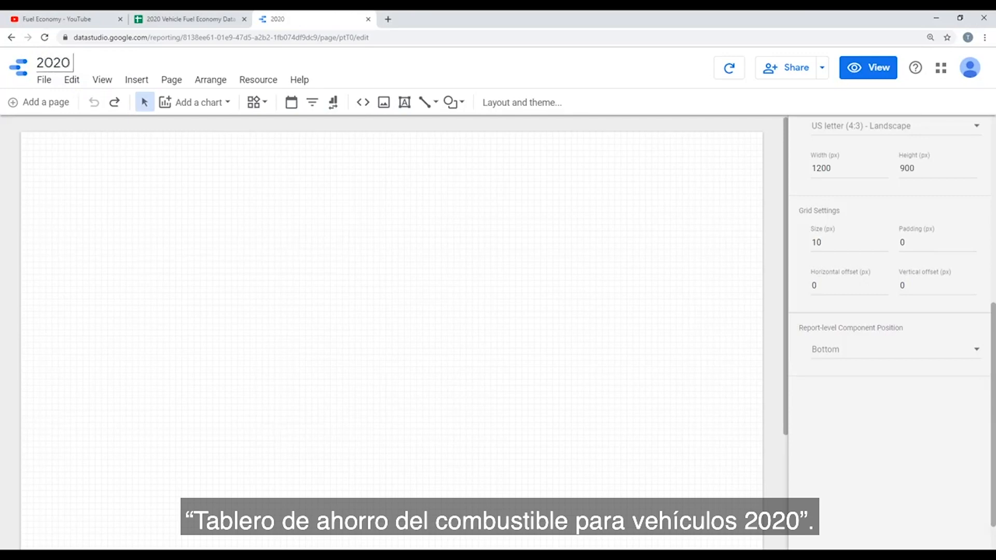
- Complete the report's title as 2020 Vehicle Fuel Economy Dashboard
{"action": "type", "text": "Fuel Eco"}
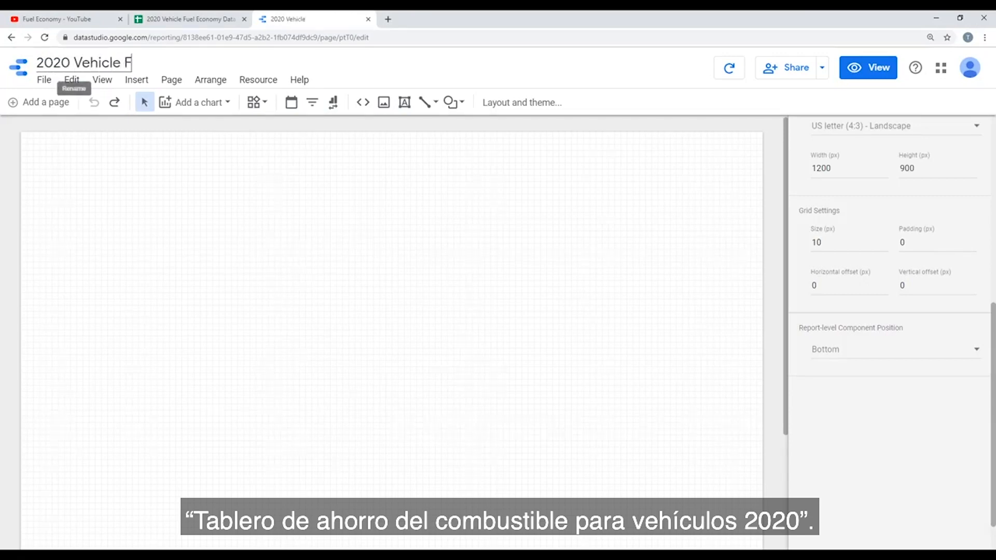
{"action": "type", "text": "n"}
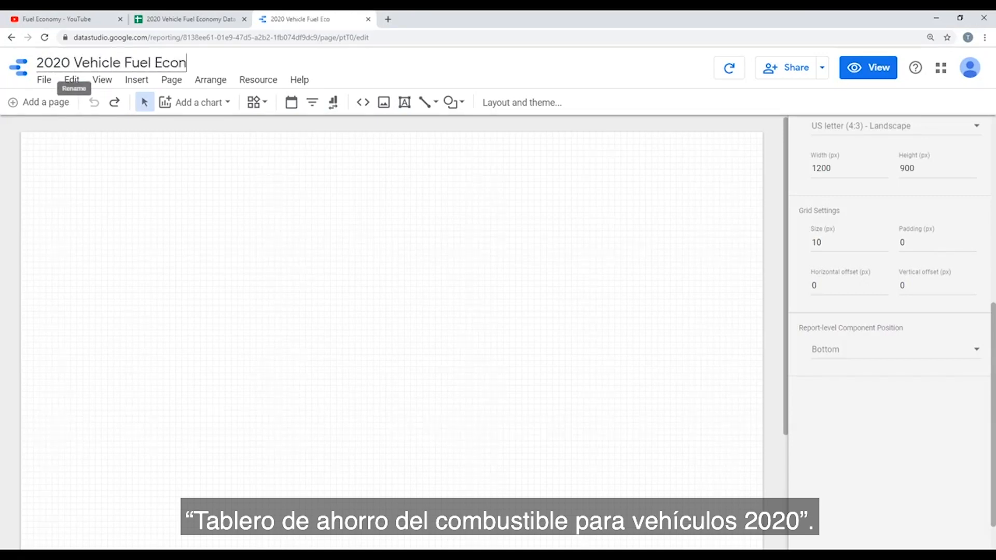
{"action": "type", "text": "omy Dashboard"}
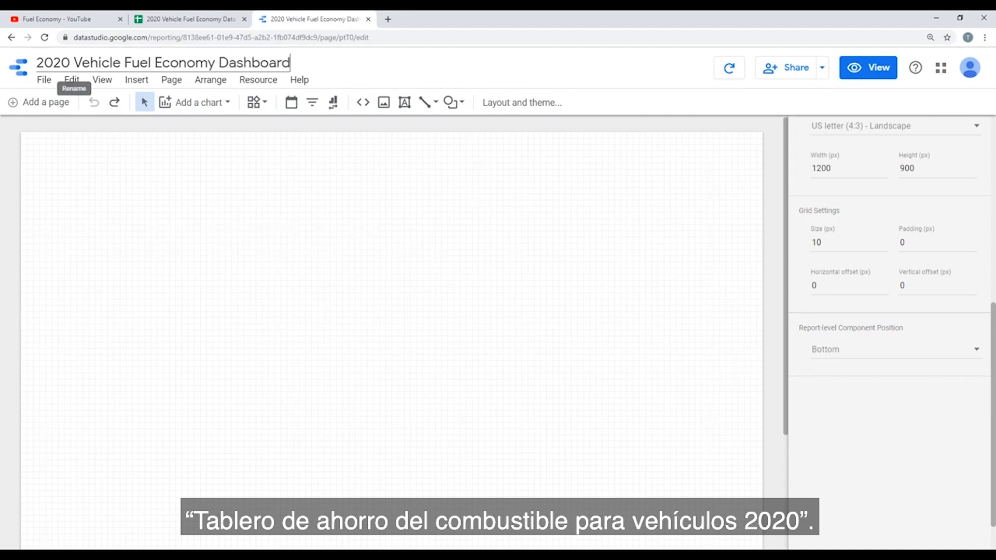
{"action": "key", "text": "Return"}
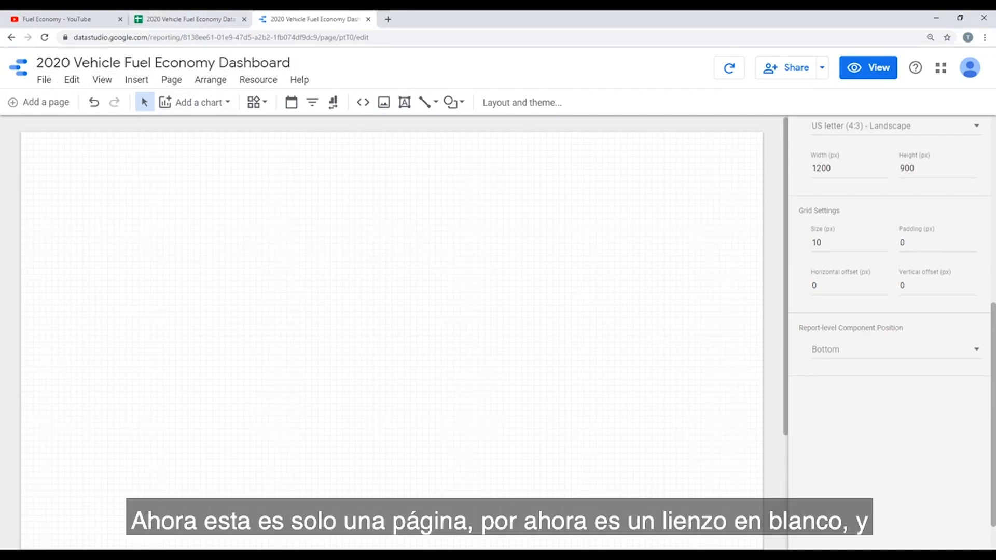
- Examine the report's layout and theme settings, including view mode, canvas size, grid, fonts and colour palette
{"action": "scroll", "coordinate": [891, 330], "scroll_direction": "up", "scroll_amount": 7}
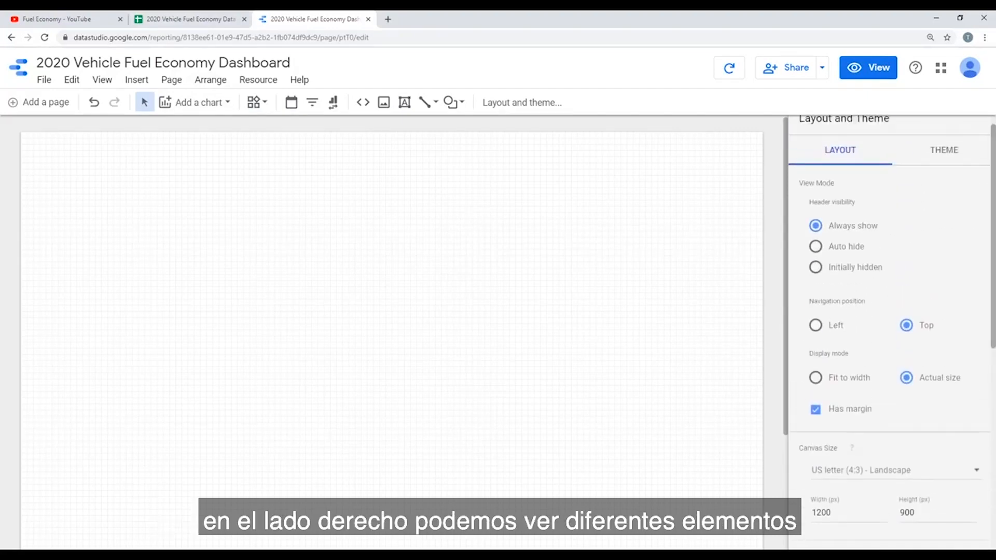
{"action": "scroll", "coordinate": [892, 327], "scroll_direction": "up", "scroll_amount": 1}
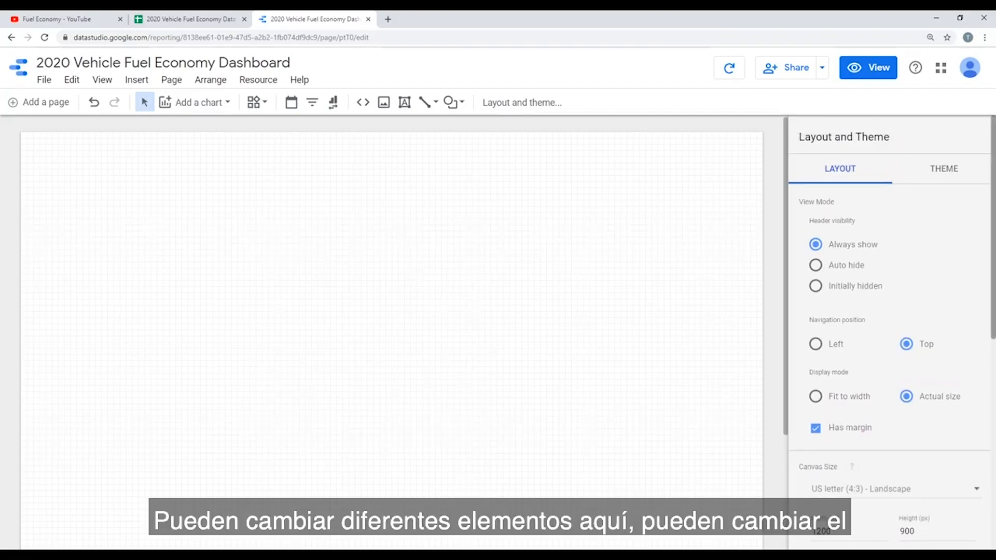
{"action": "scroll", "coordinate": [889, 332], "scroll_direction": "down", "scroll_amount": 4}
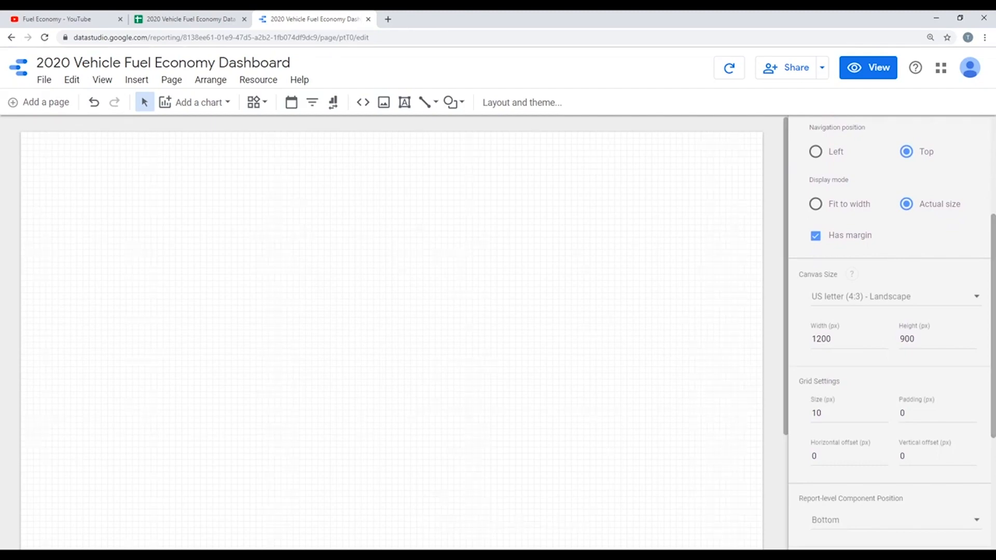
{"action": "scroll", "coordinate": [889, 332], "scroll_direction": "up", "scroll_amount": 4}
{"action": "left_click", "coordinate": [944, 168]}
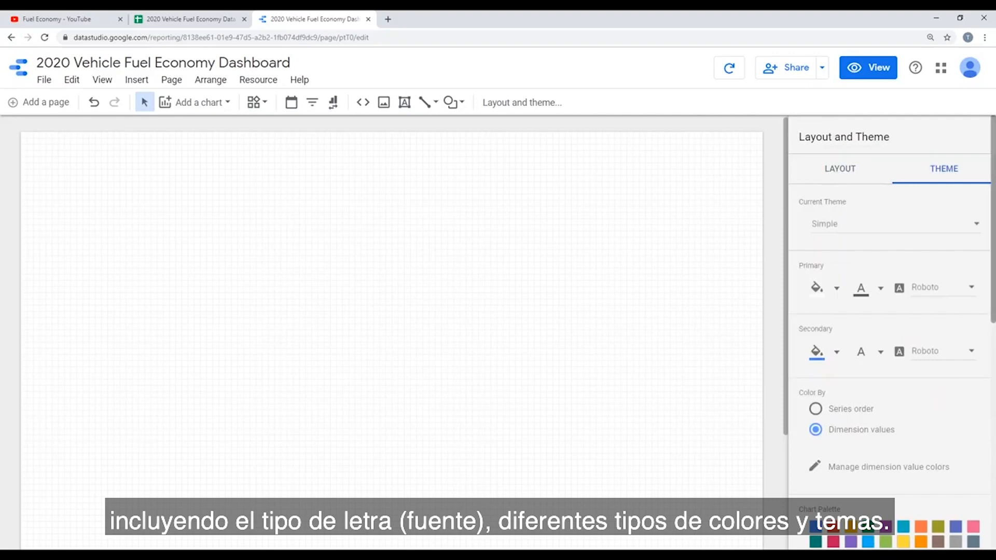
{"action": "scroll", "coordinate": [890, 332], "scroll_direction": "down", "scroll_amount": 4}
{"action": "scroll", "coordinate": [889, 332], "scroll_direction": "up", "scroll_amount": 4}
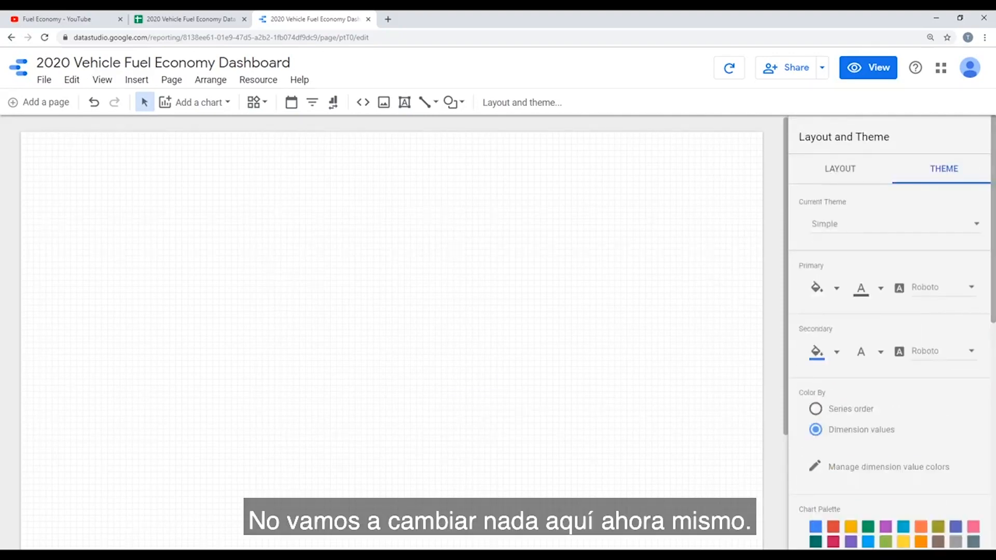
{"action": "left_click", "coordinate": [840, 168]}
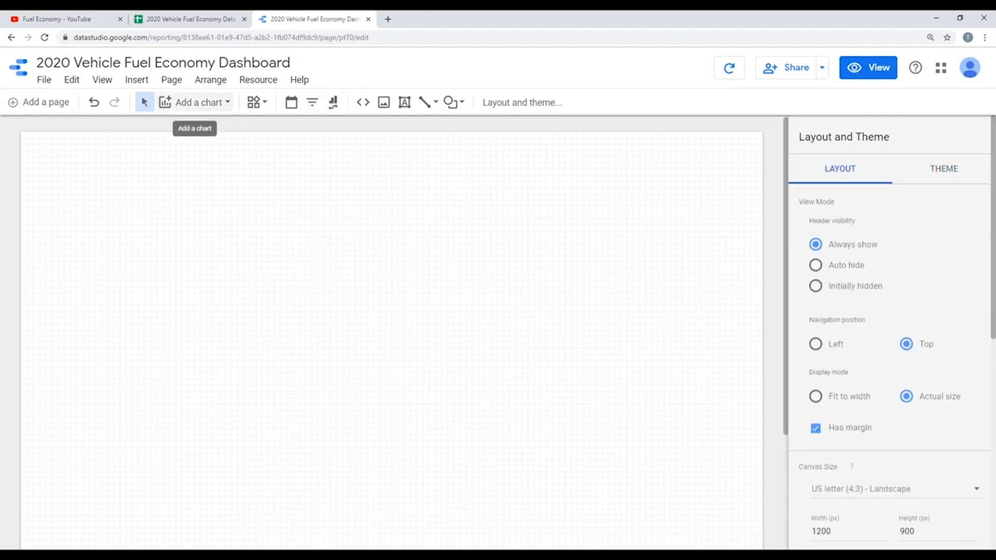
- Add a scorecard in the canvas's upper-left corner with Index (Model Type Index) as its metric
{"action": "left_click", "coordinate": [196, 102]}
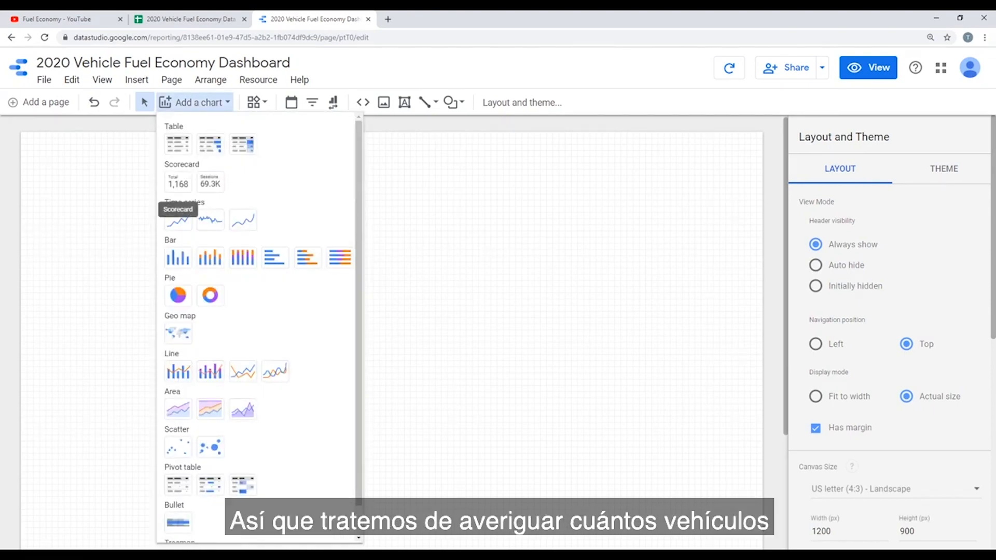
{"action": "left_click", "coordinate": [178, 182]}
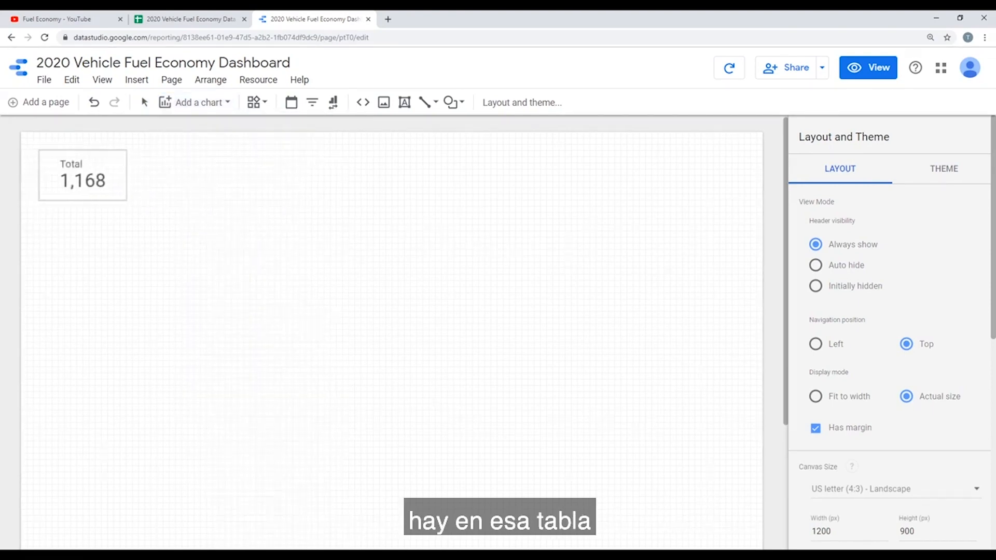
{"action": "left_click_drag", "start_coordinate": [40, 156], "coordinate": [145, 217]}
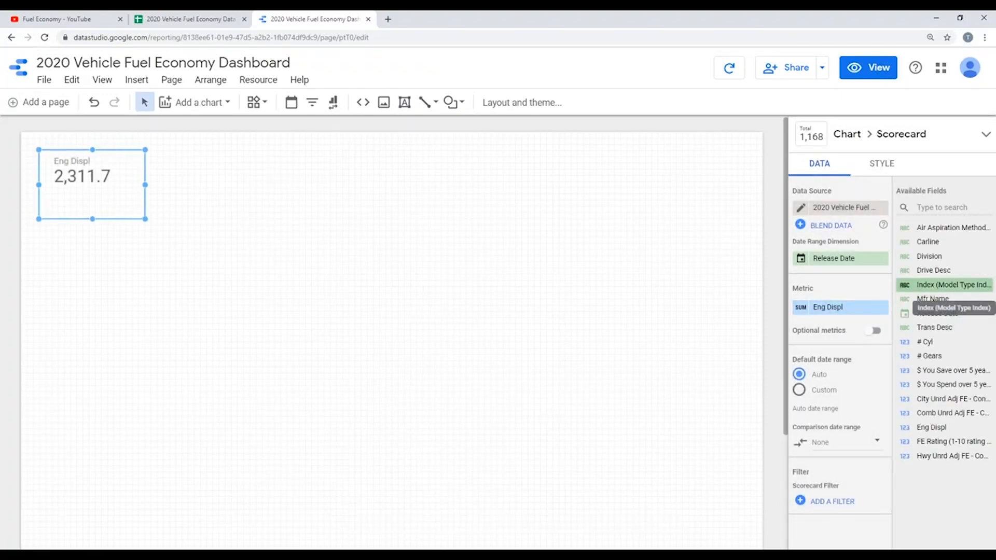
{"action": "left_click_drag", "start_coordinate": [939, 286], "coordinate": [845, 310]}
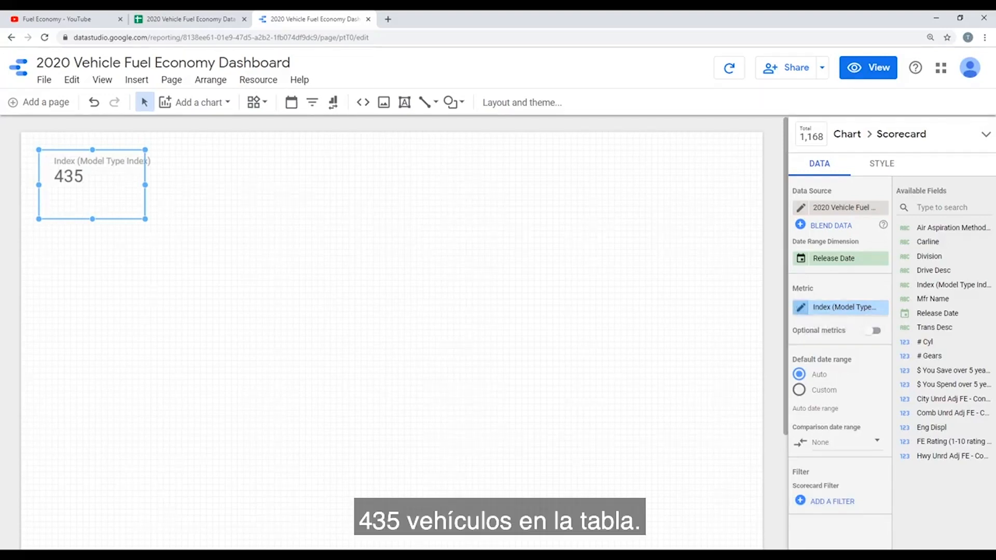
- Rename the scorecard's Index (Model Type Index) metric as Number of vehicles
{"action": "left_click", "coordinate": [800, 307]}
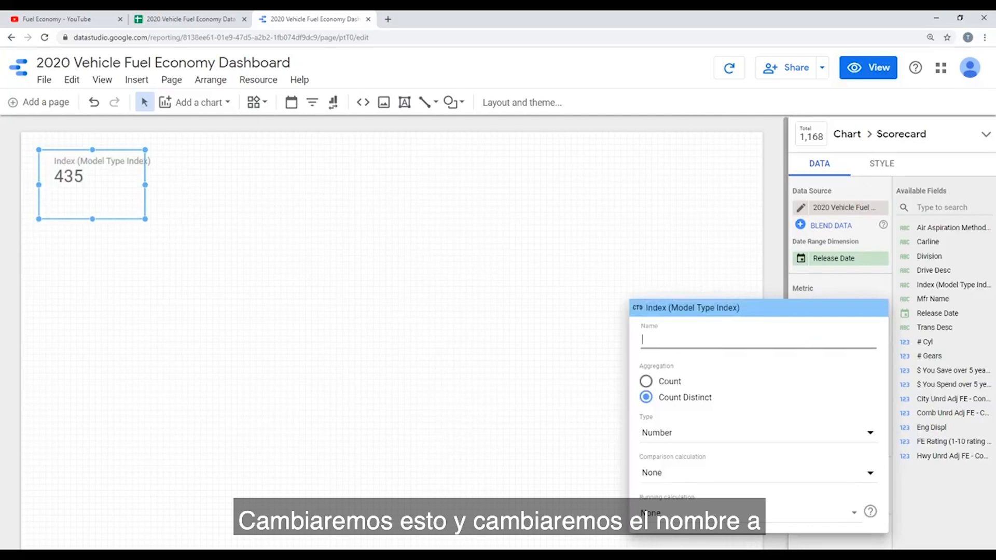
{"action": "type", "text": "Num"}
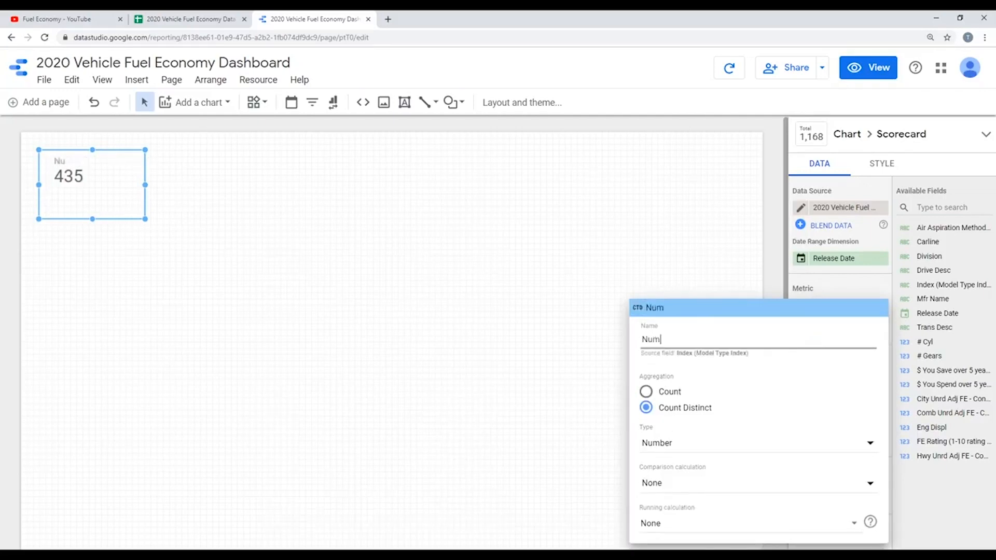
{"action": "type", "text": "ber of vehicles"}
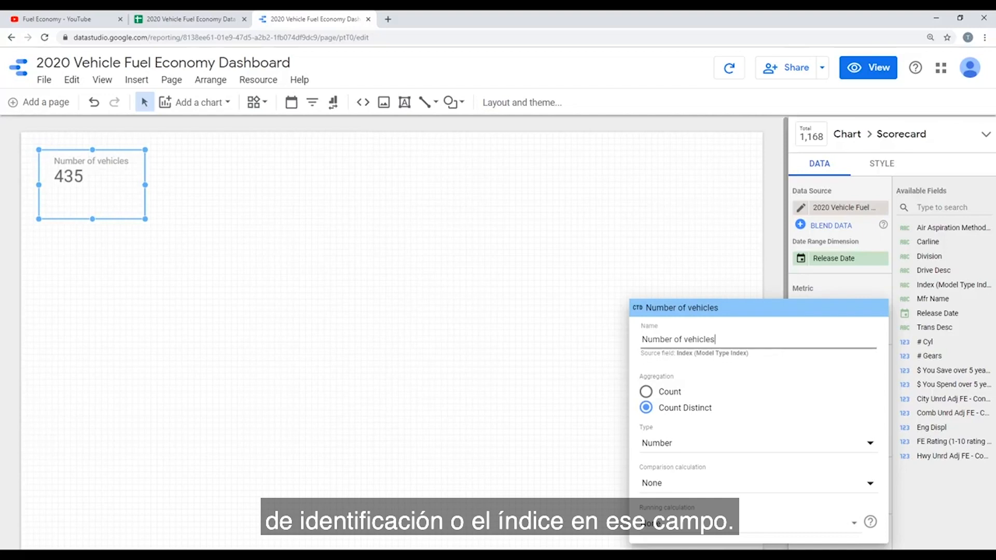
{"action": "key", "text": "Return"}
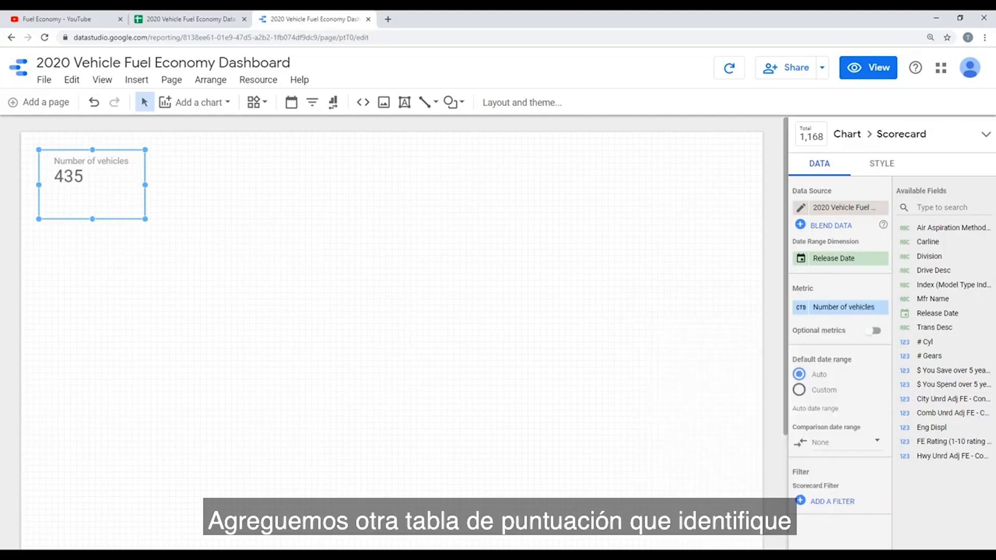
- Add a second scorecard beside the Number of vehicles scorecard with Mfr Name as its metric
{"action": "left_click", "coordinate": [195, 102]}
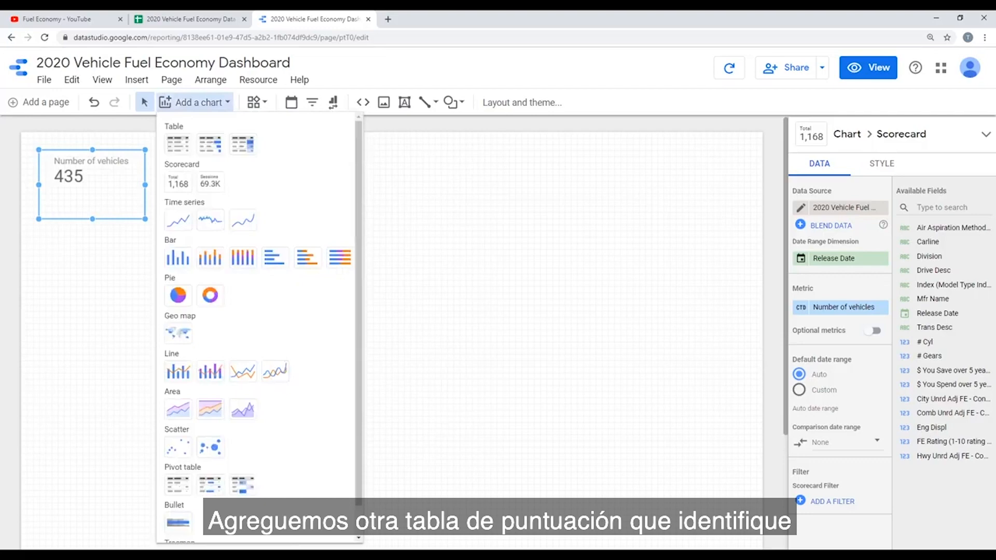
{"action": "left_click", "coordinate": [178, 182]}
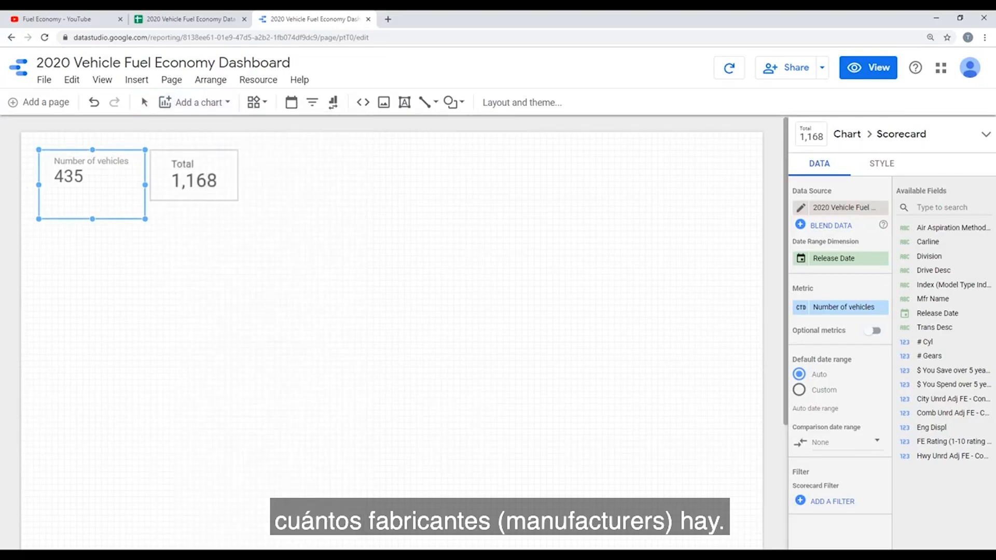
{"action": "left_click_drag", "start_coordinate": [150, 150], "coordinate": [250, 225]}
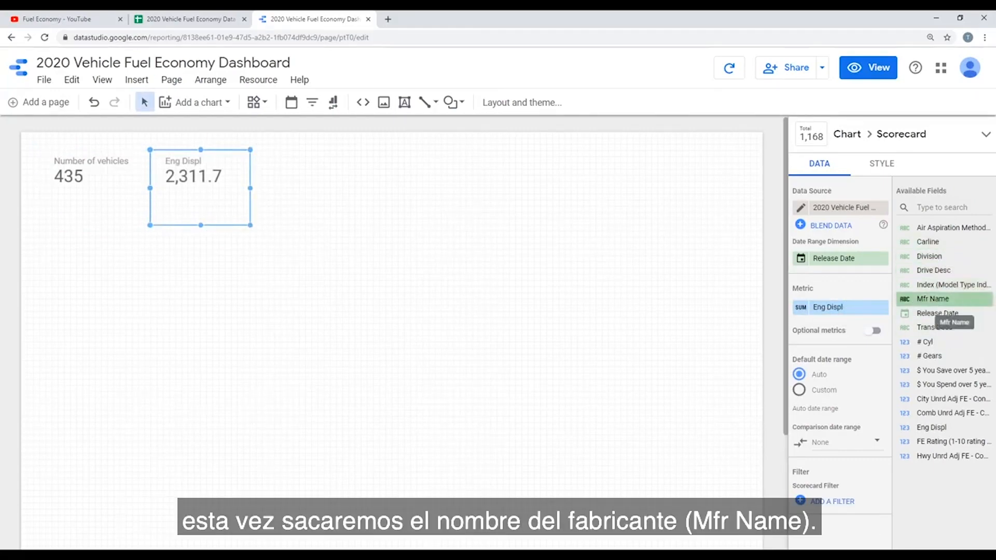
{"action": "left_click_drag", "start_coordinate": [932, 299], "coordinate": [845, 307]}
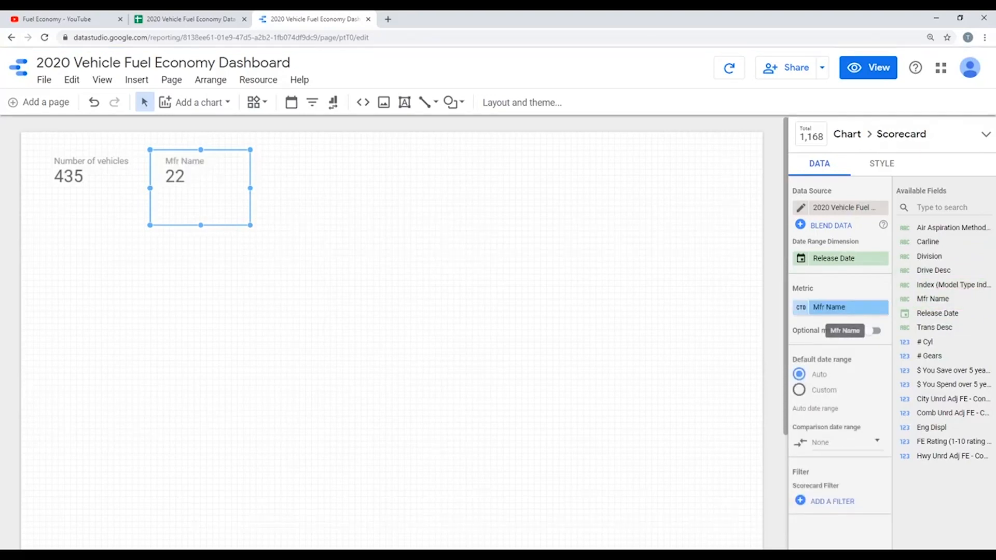
- Rename the second scorecard's Mfr Name metric as Number of mfg
{"action": "left_click", "coordinate": [845, 307]}
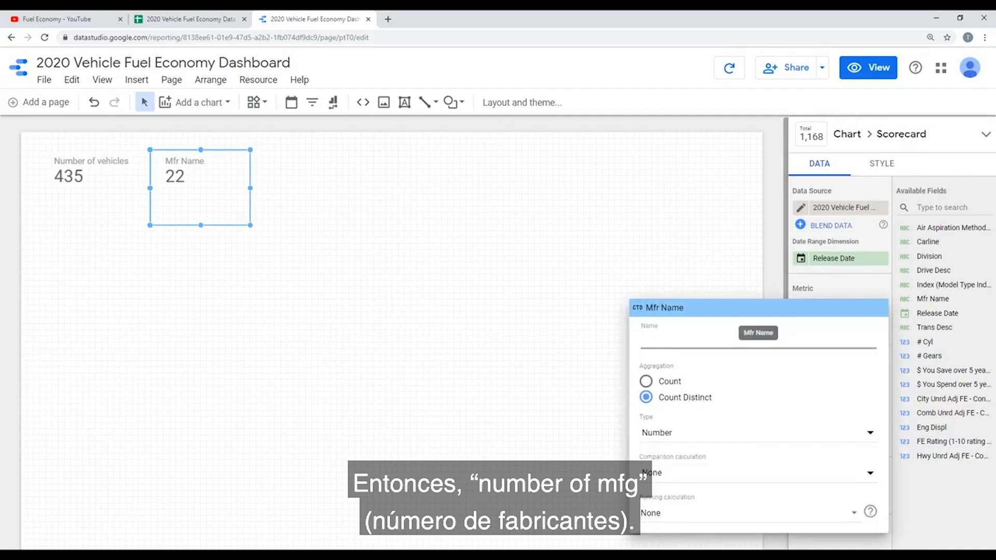
{"action": "type", "text": "Number of mfg"}
{"action": "key", "text": "Return"}
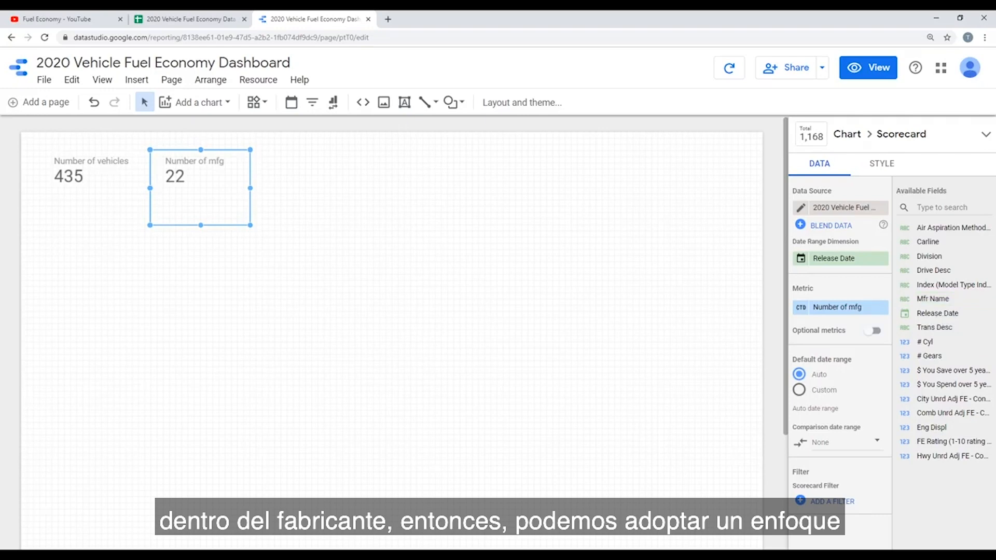
- Duplicate the Number of mfg scorecard directly below the original and set the copy's metric to Division
{"action": "right_click", "coordinate": [201, 160]}
{"action": "left_click", "coordinate": [218, 209]}
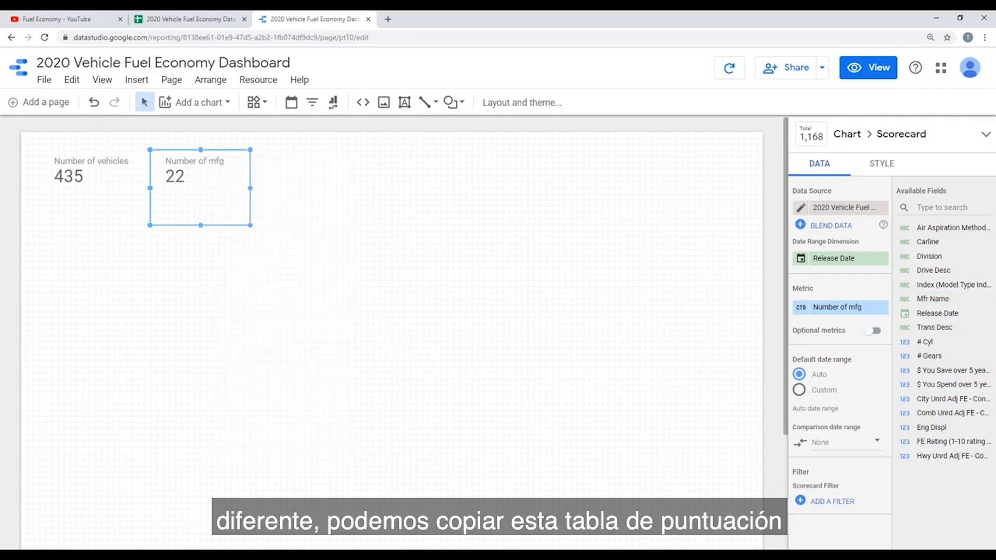
{"action": "right_click", "coordinate": [265, 159]}
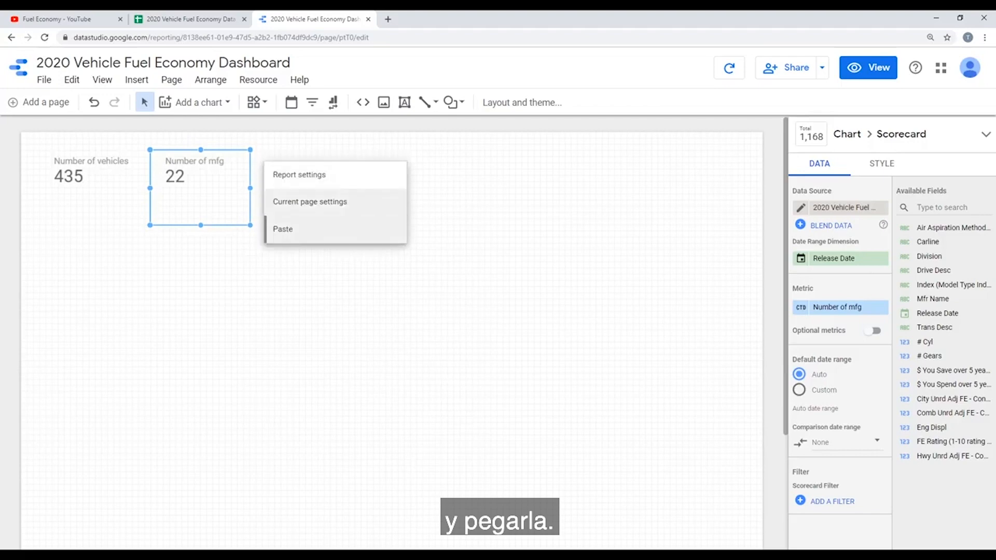
{"action": "left_click", "coordinate": [280, 227]}
{"action": "left_click_drag", "start_coordinate": [212, 199], "coordinate": [200, 243]}
{"action": "mouse_move", "coordinate": [937, 313]}
{"action": "left_mouse_down"}
{"action": "mouse_move", "coordinate": [934, 337]}
{"action": "mouse_move", "coordinate": [933, 312]}
{"action": "left_mouse_up"}
{"action": "left_click_drag", "start_coordinate": [928, 256], "coordinate": [840, 307]}
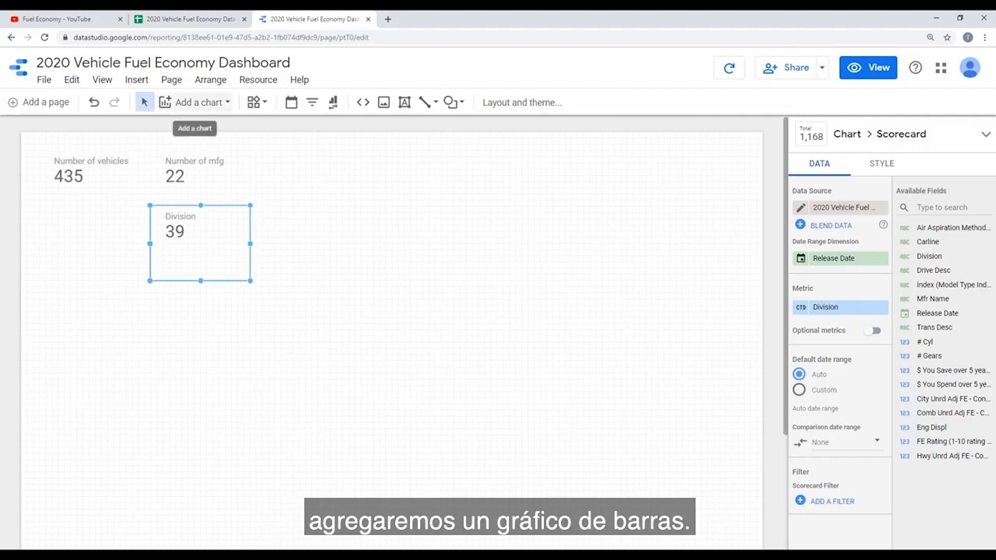
- Draw a large horizontal bar chart beside the scorecards and set its metric to Index (Model Type Index)
{"action": "left_click", "coordinate": [194, 102]}
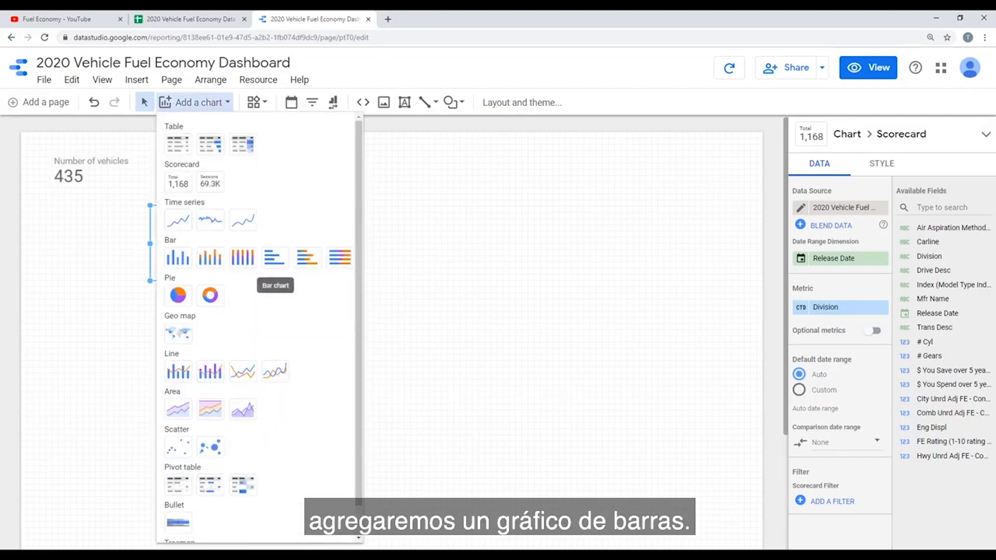
{"action": "left_click", "coordinate": [275, 258]}
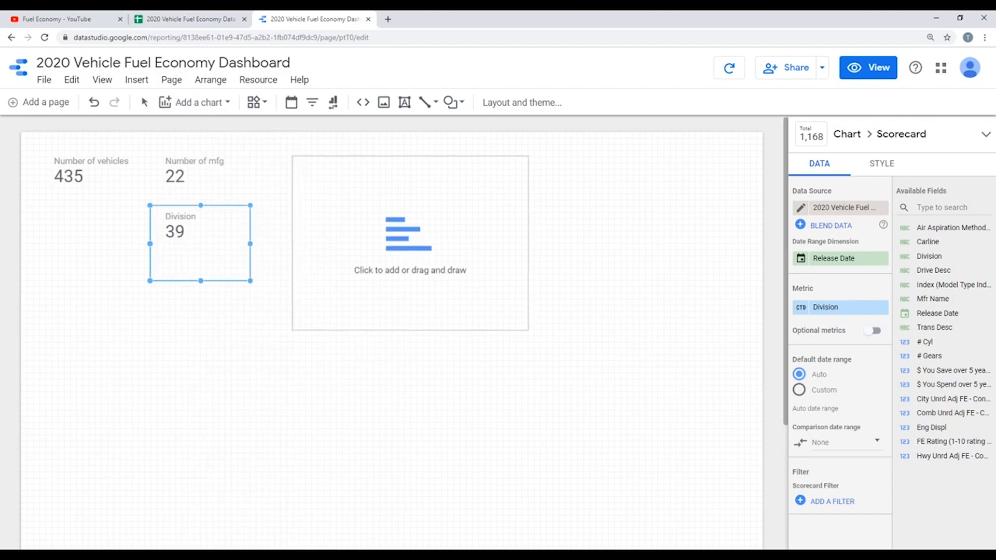
{"action": "mouse_move", "coordinate": [298, 155]}
{"action": "left_mouse_down"}
{"action": "mouse_move", "coordinate": [551, 376]}
{"action": "mouse_move", "coordinate": [695, 528]}
{"action": "left_mouse_up"}
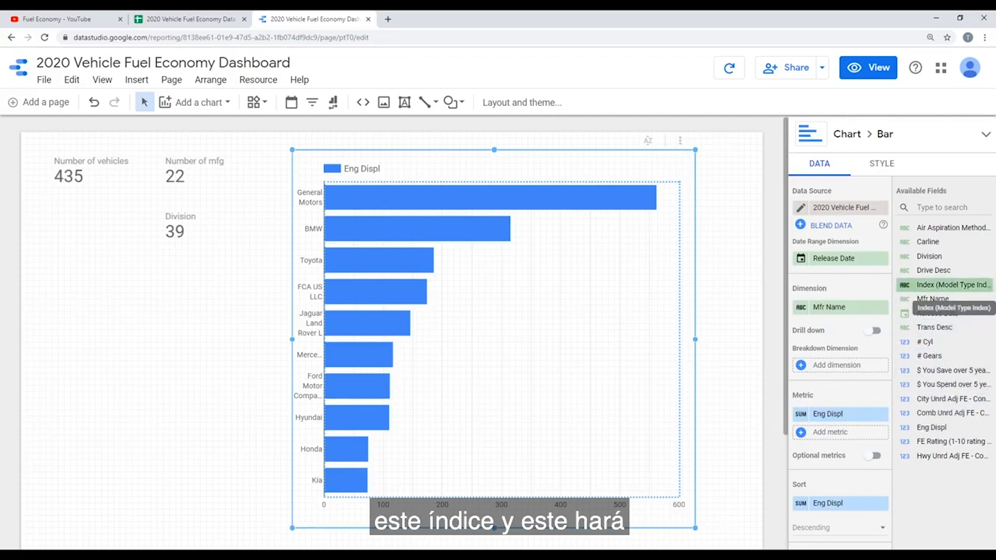
{"action": "left_click_drag", "start_coordinate": [934, 286], "coordinate": [840, 413]}
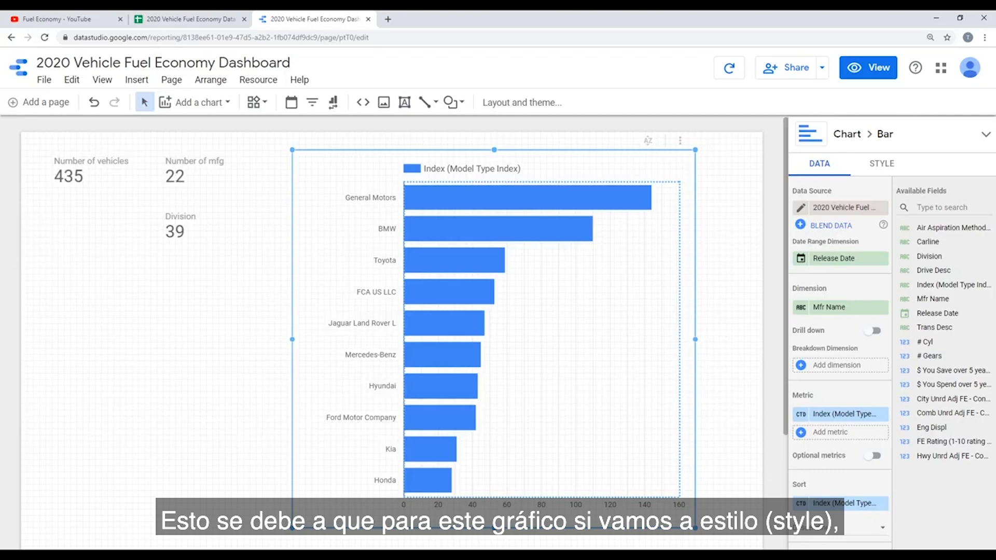
- Set the bar chart's number of bars to 30 and show its data labels
{"action": "left_click", "coordinate": [881, 164]}
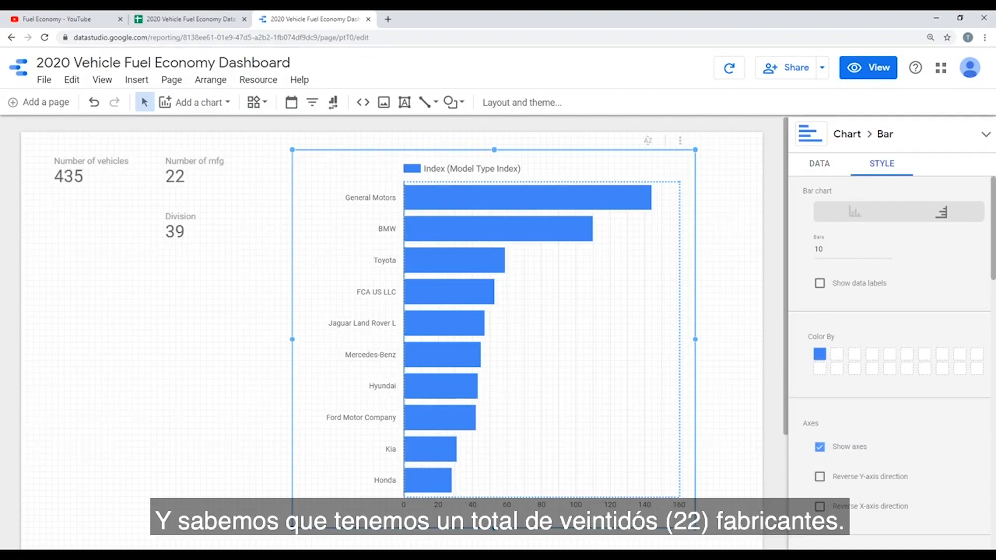
{"action": "double_click", "coordinate": [819, 249]}
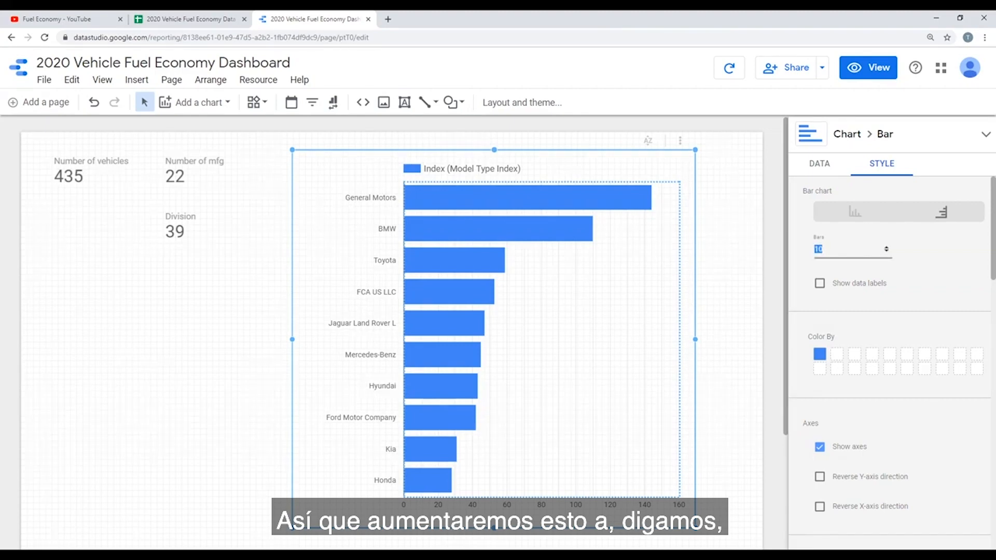
{"action": "type", "text": "30"}
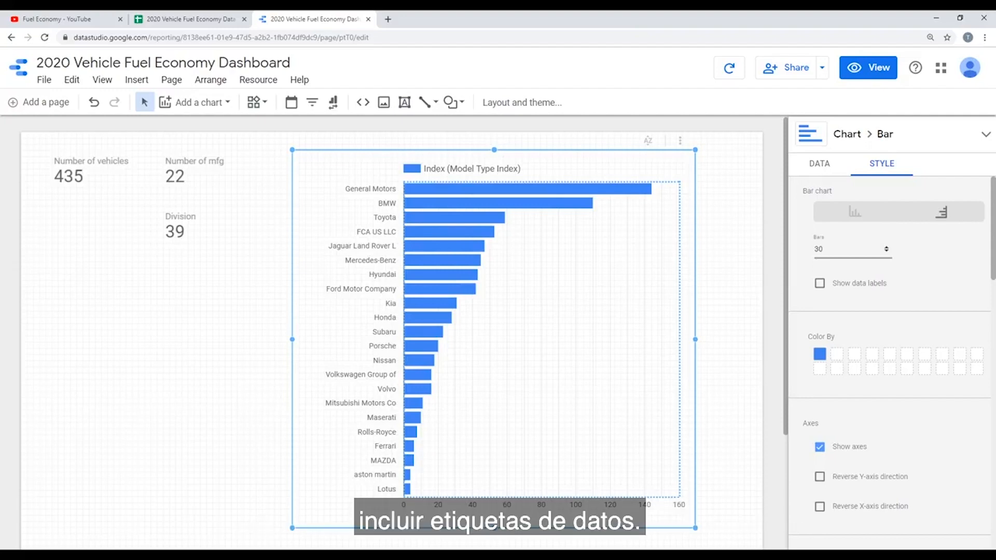
{"action": "left_click", "coordinate": [819, 283]}
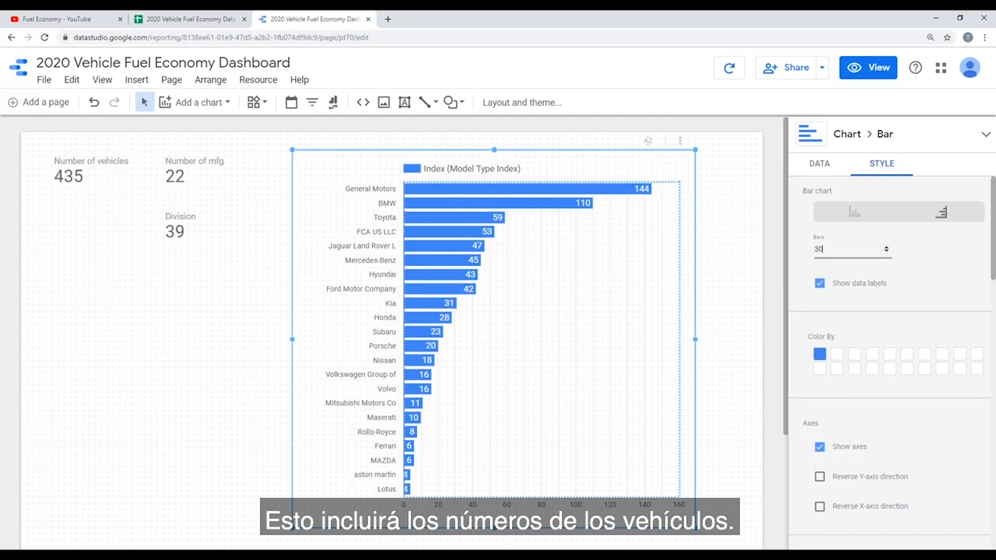
- Remove the legend from the bar chart
{"action": "scroll", "coordinate": [889, 363], "scroll_direction": "down", "scroll_amount": 6}
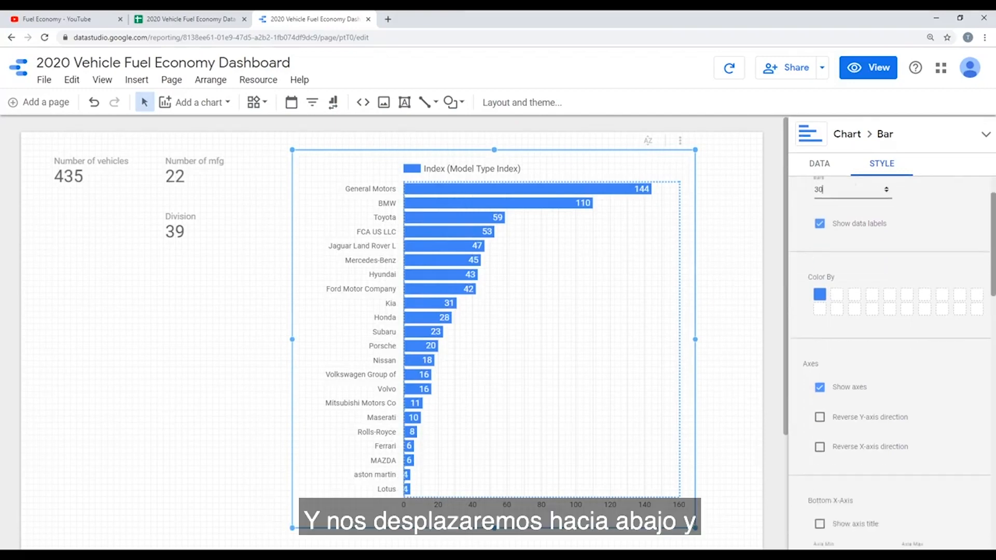
{"action": "scroll", "coordinate": [892, 363], "scroll_direction": "down", "scroll_amount": 8}
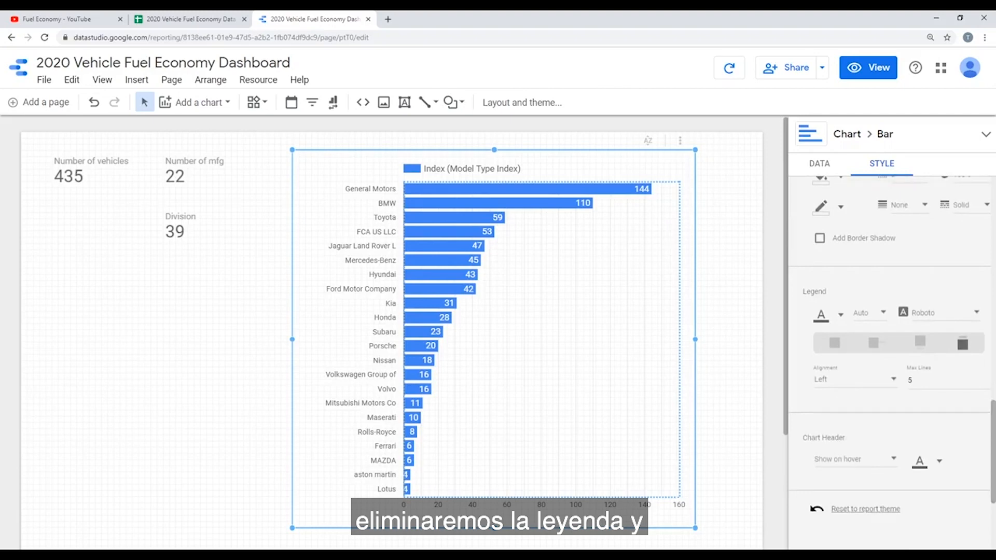
{"action": "left_click", "coordinate": [834, 342]}
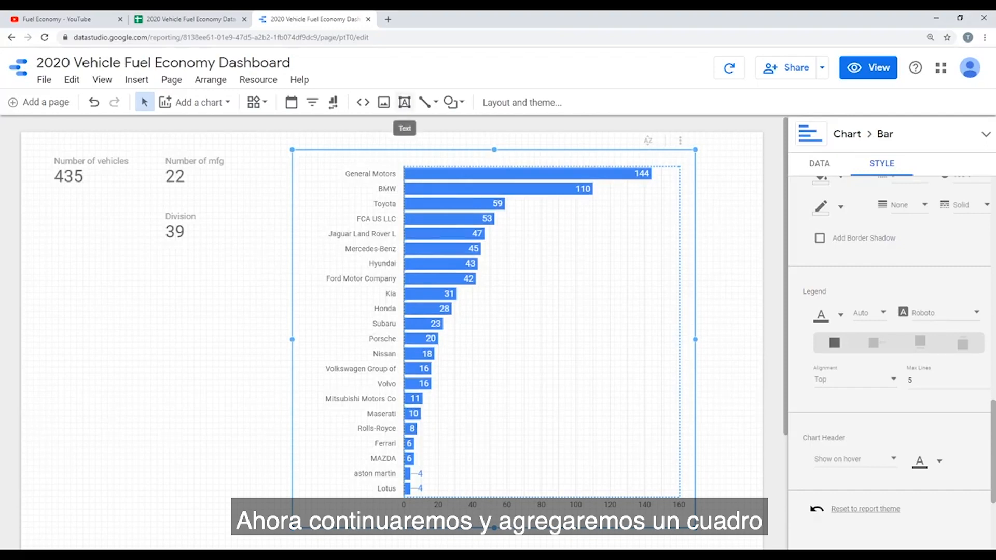
- Add a wide text box directly below the bar chart reading "Count of vehicles for each mfg"
{"action": "left_click", "coordinate": [405, 102]}
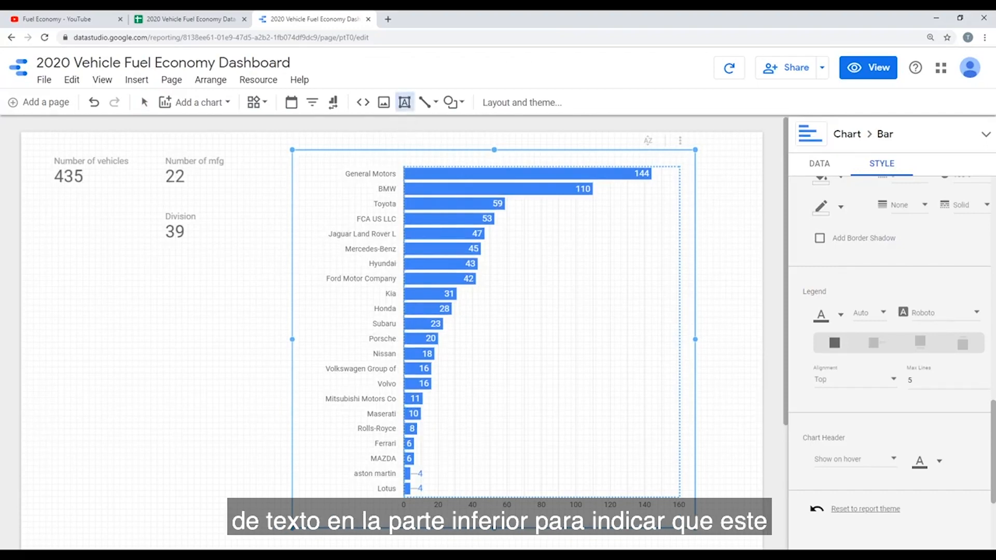
{"action": "left_click_drag", "start_coordinate": [372, 526], "coordinate": [650, 543]}
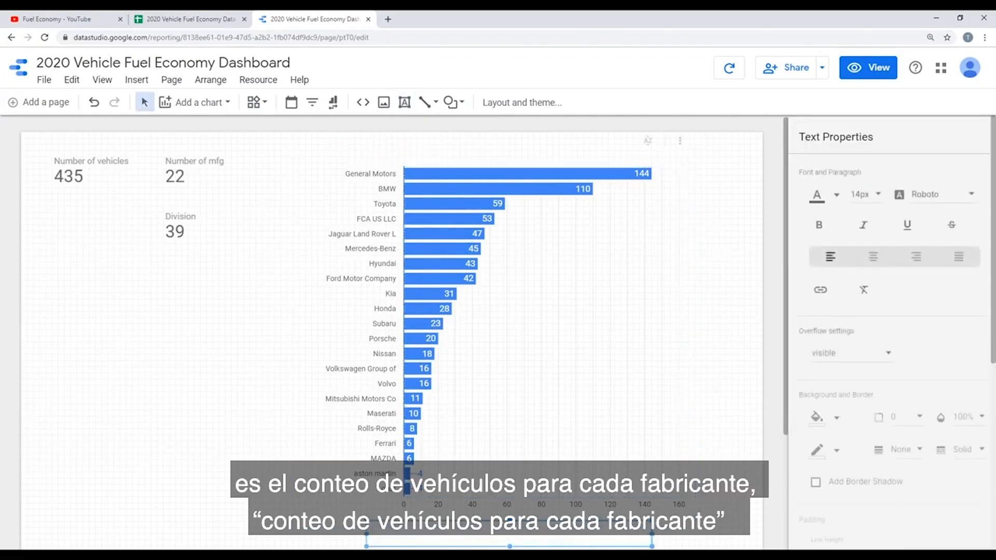
{"action": "type", "text": "Cout"}
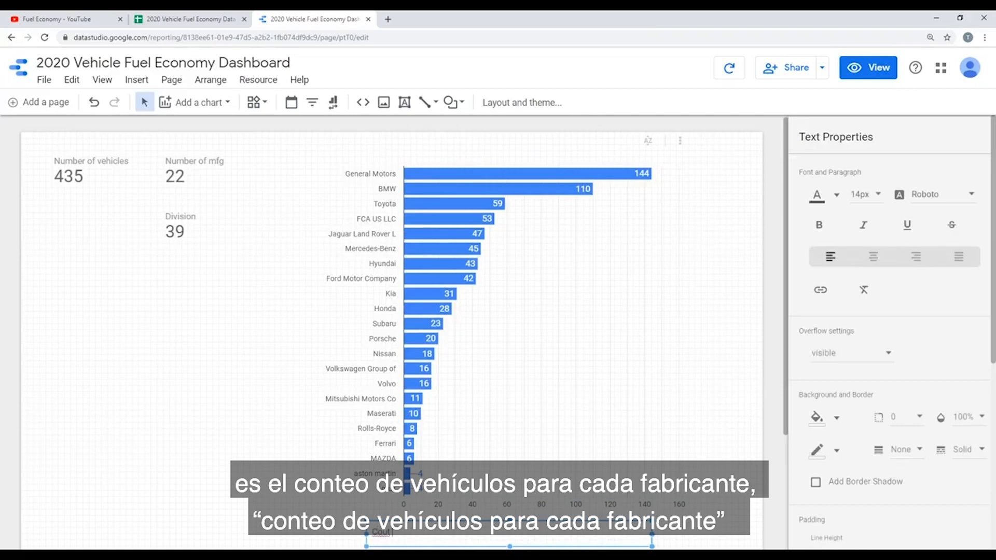
{"action": "key", "text": "BackSpace"}
{"action": "type", "text": "nt of vehicles for each mfg"}
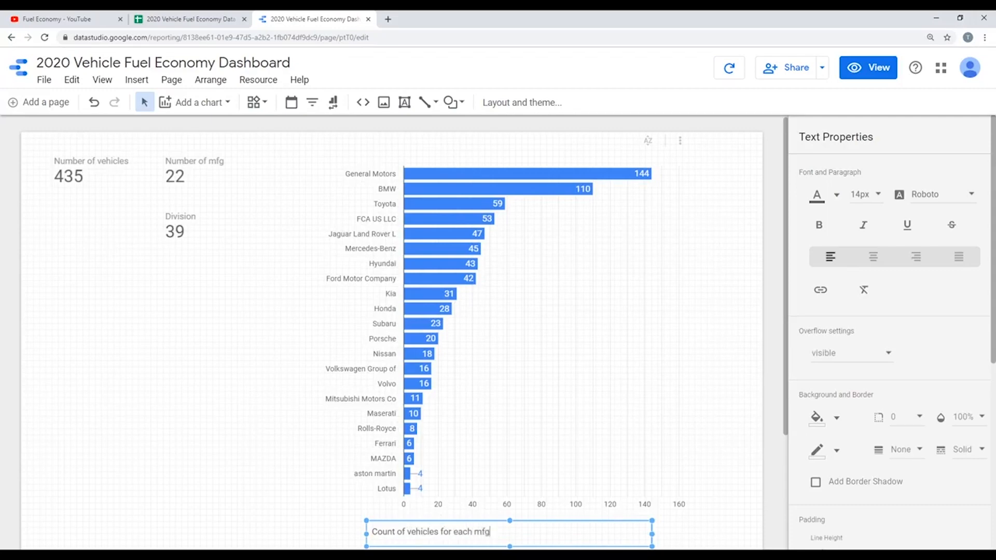
- Shift the caption under the bar chart to the right so it starts at the chart's value axis
{"action": "left_click", "coordinate": [570, 332]}
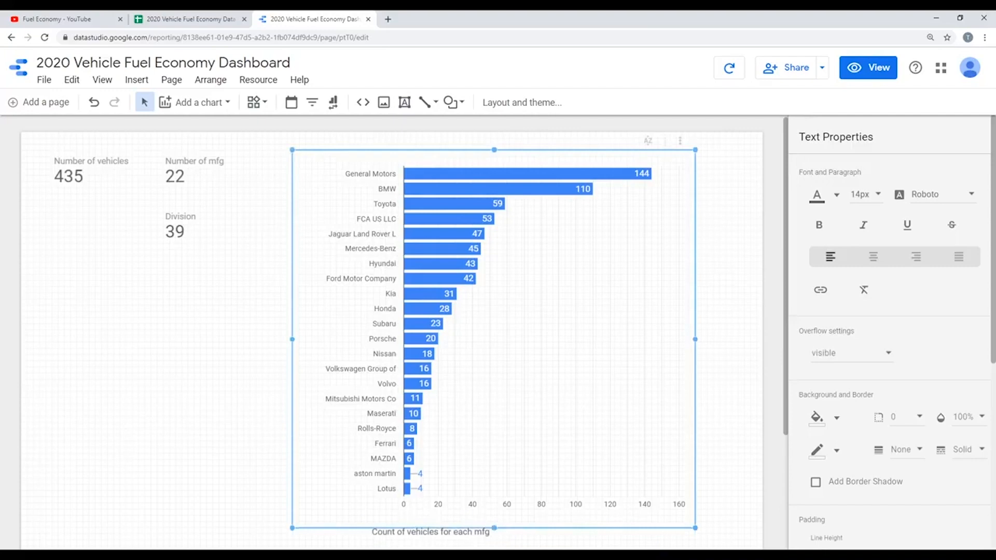
{"action": "key", "text": "Right"}
{"action": "key", "text": "Right"}
{"action": "key", "text": "Right"}
{"action": "key", "text": "Right"}
{"action": "key", "text": "Right"}
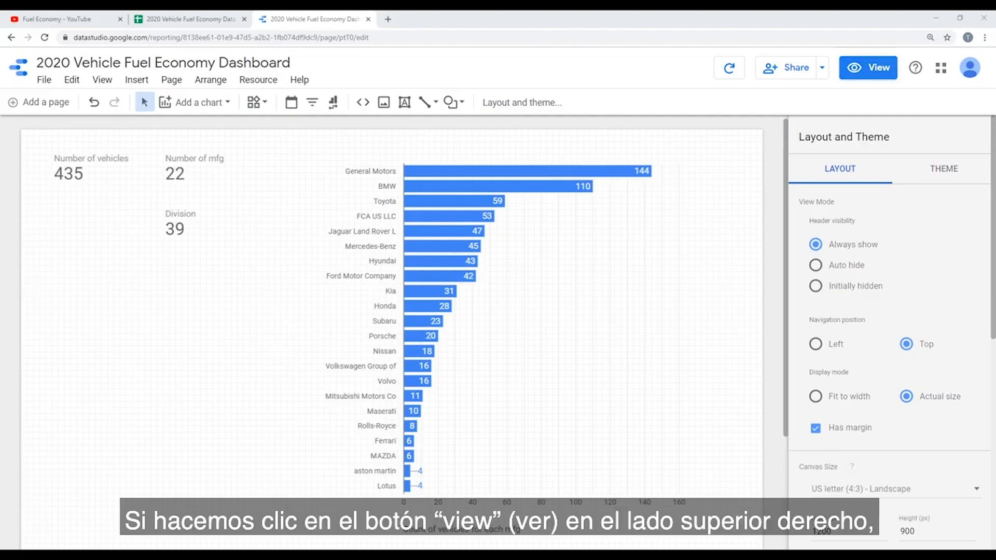
- Preview the dashboard page as a viewer sees it and return to editing
{"action": "left_click", "coordinate": [868, 68]}
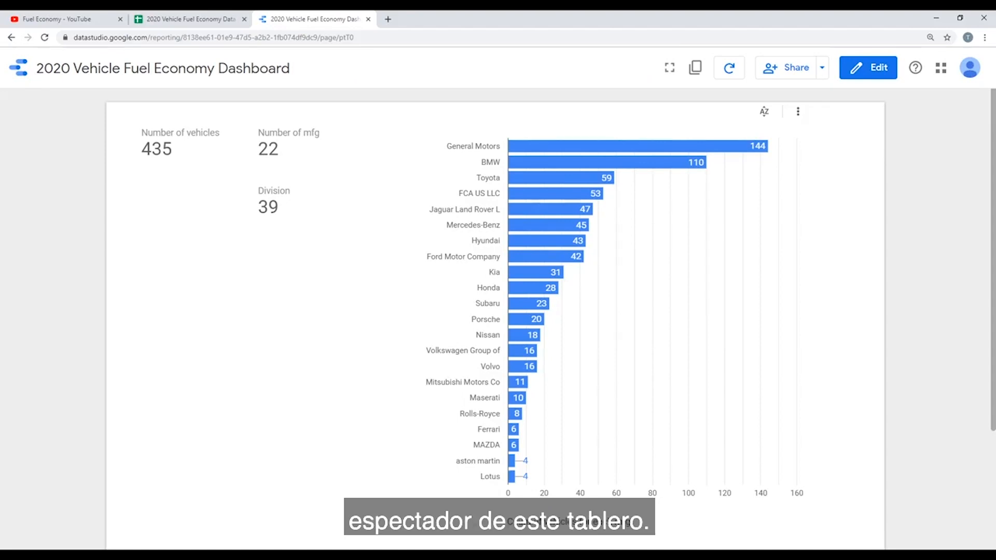
{"action": "scroll", "coordinate": [648, 311], "scroll_direction": "down", "scroll_amount": 1}
{"action": "scroll", "coordinate": [648, 311], "scroll_direction": "up", "scroll_amount": 1}
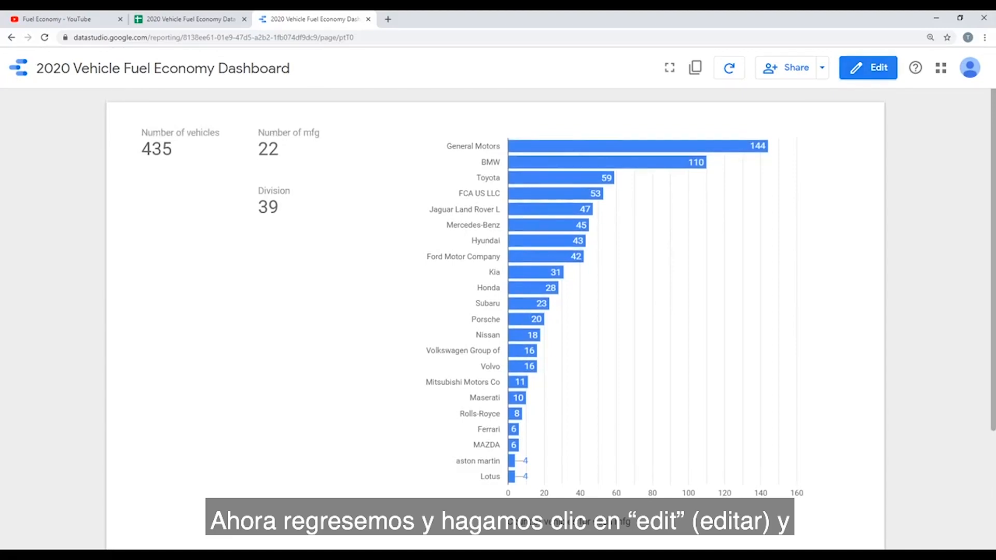
{"action": "left_click", "coordinate": [867, 68]}
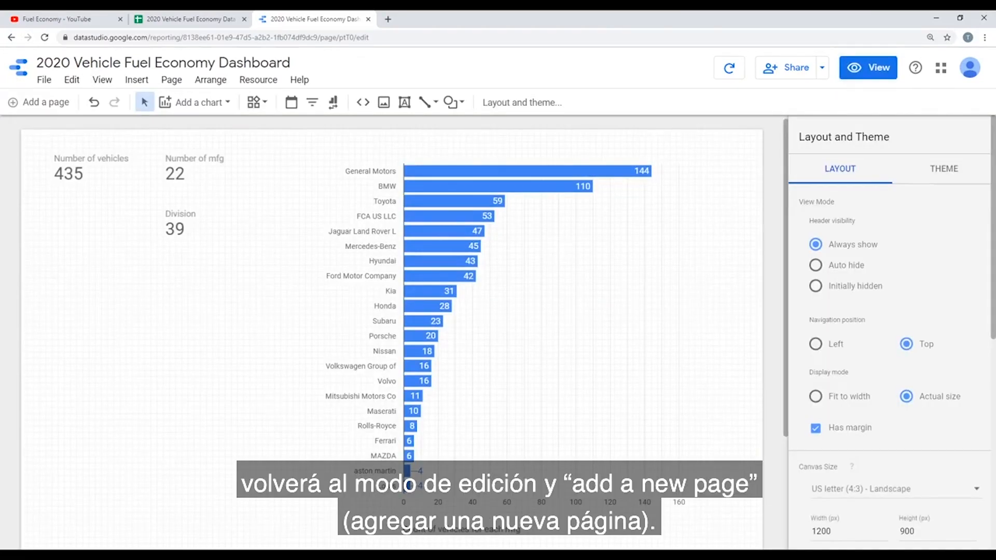
- Add a second page to the report and set its canvas height to 600 px
{"action": "left_click", "coordinate": [39, 102]}
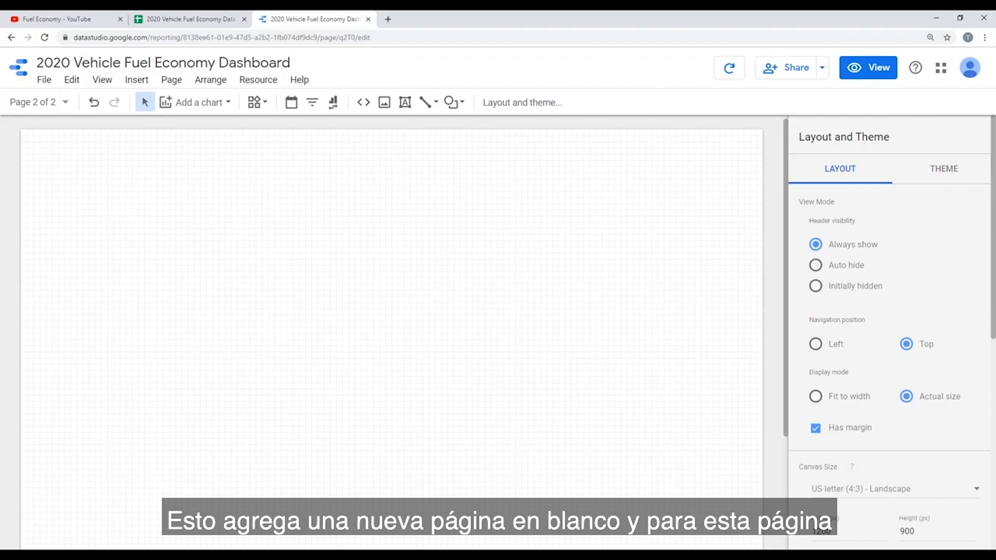
{"action": "scroll", "coordinate": [889, 329], "scroll_direction": "down", "scroll_amount": 1}
{"action": "left_click_drag", "start_coordinate": [921, 466], "coordinate": [881, 466]}
{"action": "type", "text": "600"}
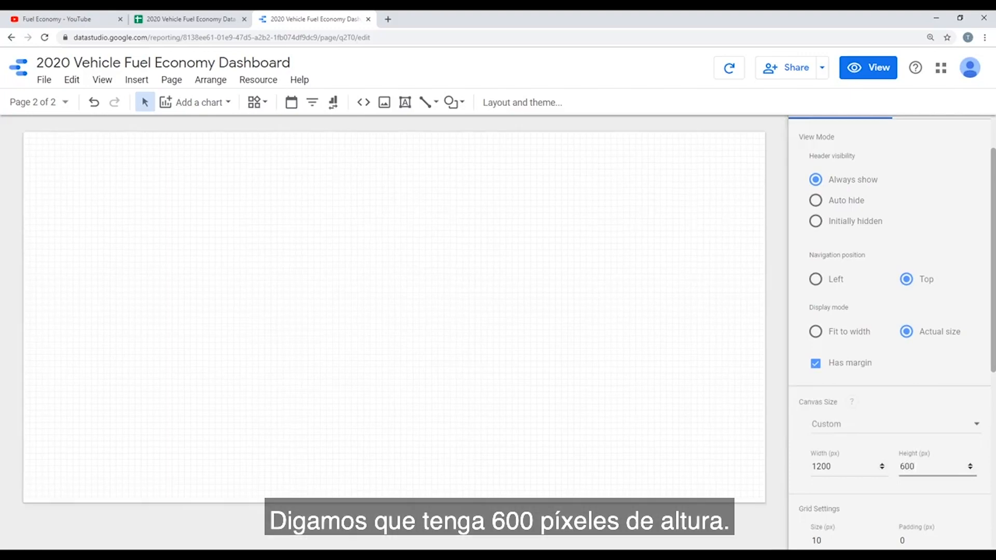
{"action": "key", "text": "Return"}
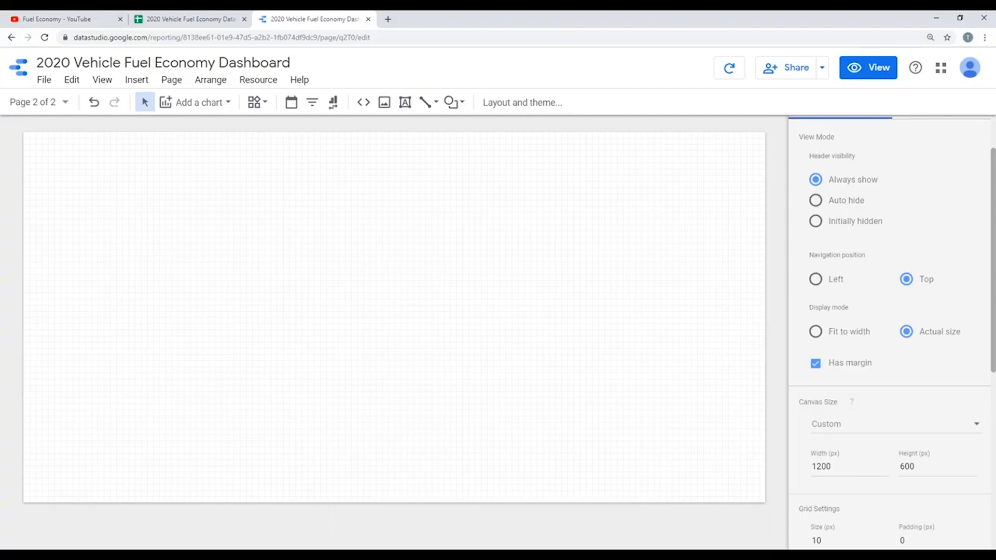
- Draw a large scatter chart on the page's right half with Eng Displ as Metric X and Comb Unrd Adj FE - Conventional Fuel as Metric Y
{"action": "left_click", "coordinate": [196, 102]}
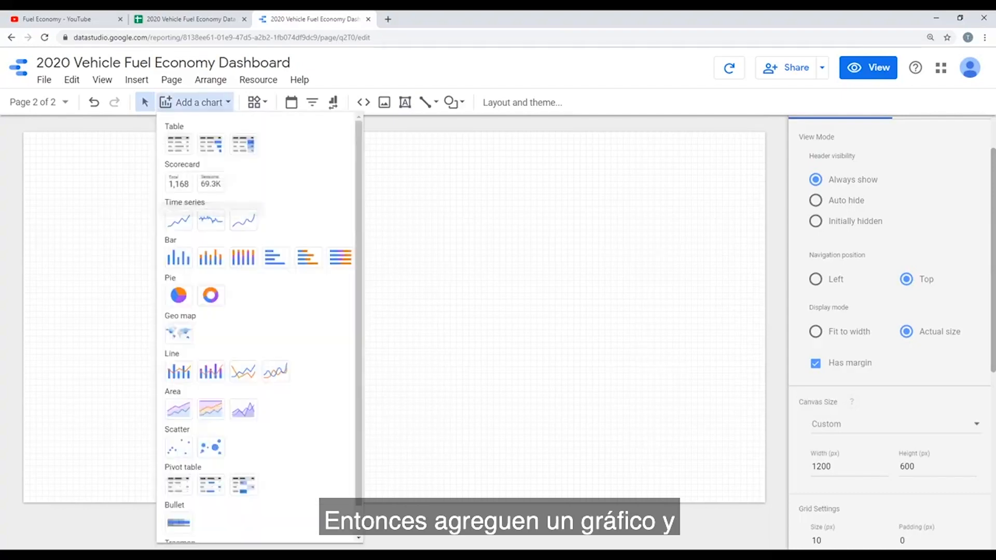
{"action": "left_click", "coordinate": [178, 447]}
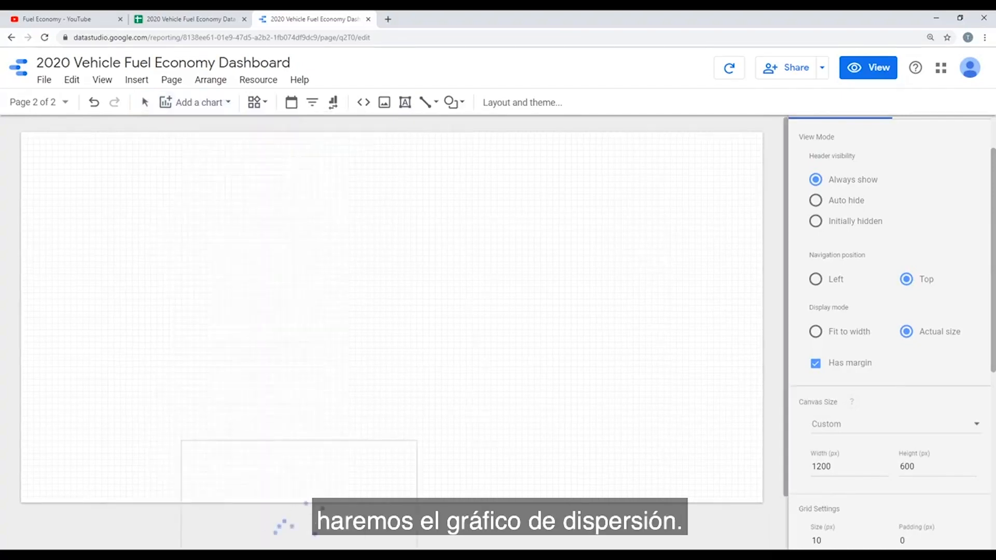
{"action": "mouse_move", "coordinate": [377, 171]}
{"action": "left_mouse_down"}
{"action": "mouse_move", "coordinate": [689, 444]}
{"action": "mouse_move", "coordinate": [728, 459]}
{"action": "left_mouse_up"}
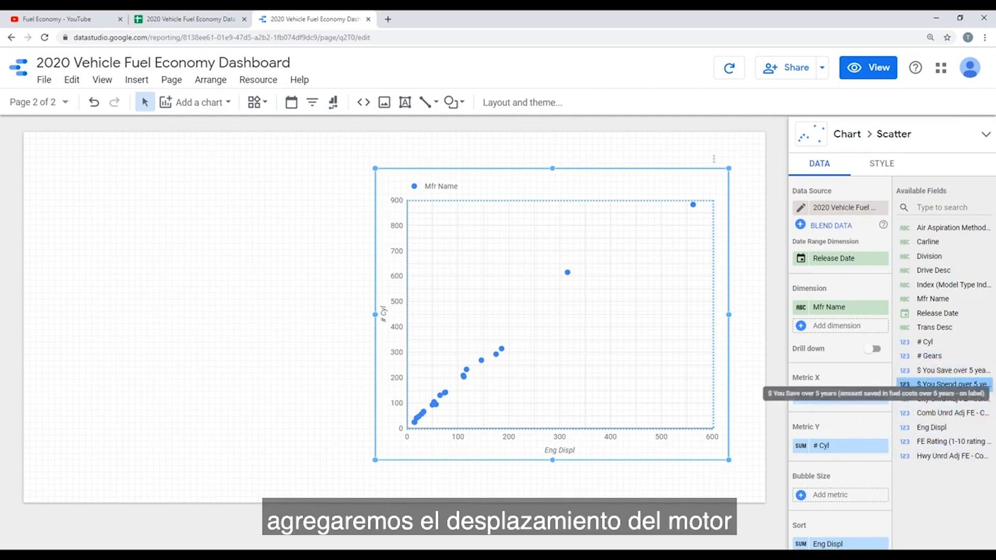
{"action": "left_click_drag", "start_coordinate": [931, 428], "coordinate": [811, 400]}
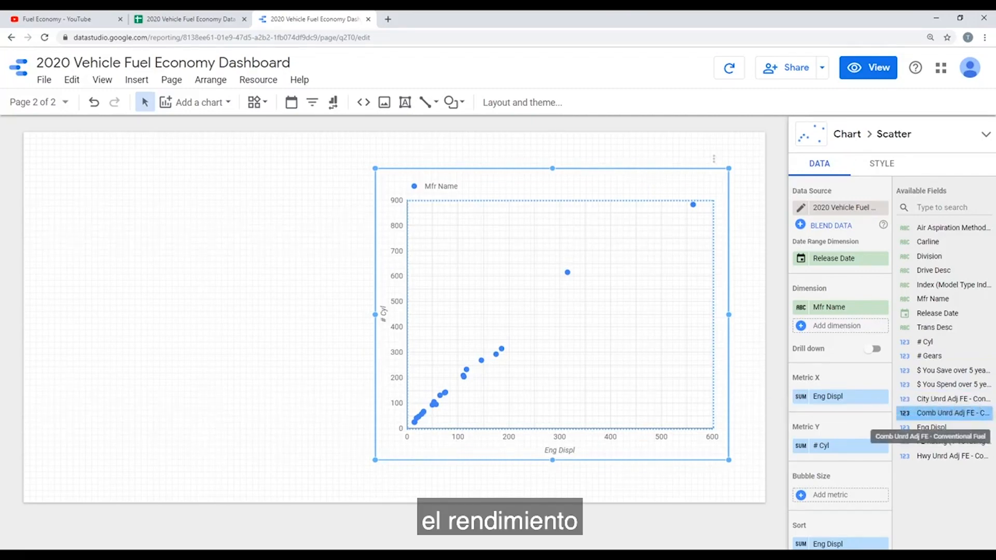
{"action": "left_click_drag", "start_coordinate": [931, 423], "coordinate": [840, 447]}
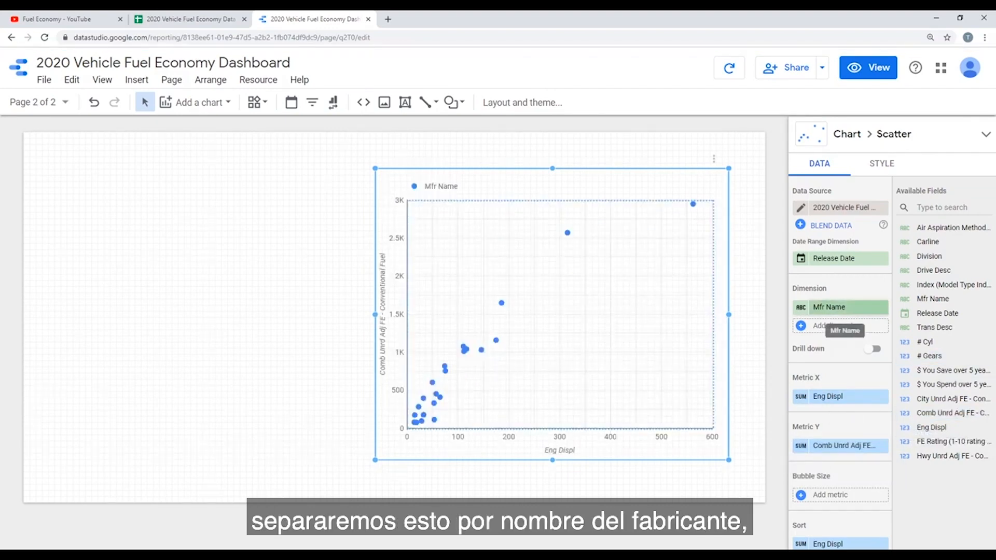
- Add Index (Model Type Index) and Carline as scatter chart dimensions and replace the Mfr Name dimension with Division
{"action": "left_click_drag", "start_coordinate": [928, 284], "coordinate": [834, 327]}
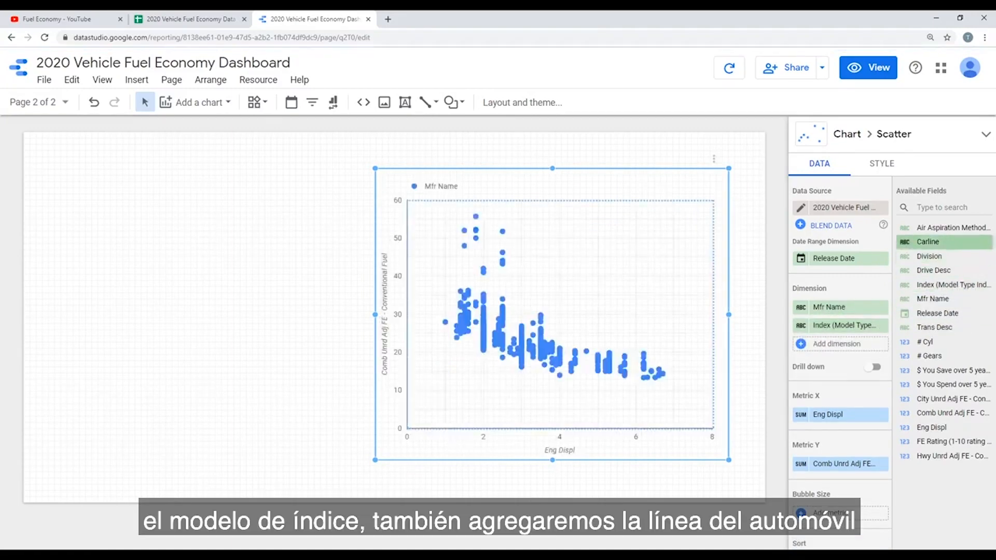
{"action": "left_click_drag", "start_coordinate": [929, 242], "coordinate": [850, 343]}
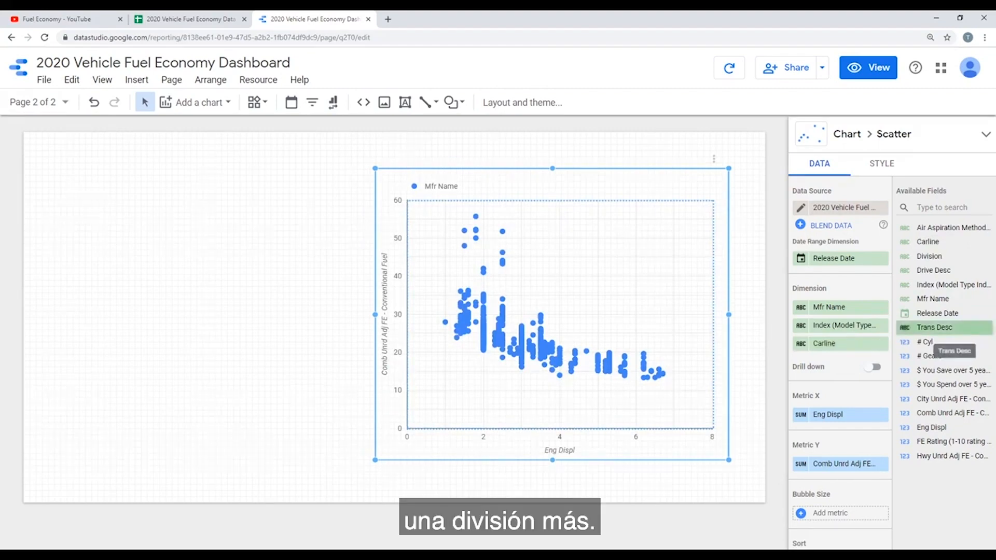
{"action": "left_click_drag", "start_coordinate": [928, 257], "coordinate": [844, 307]}
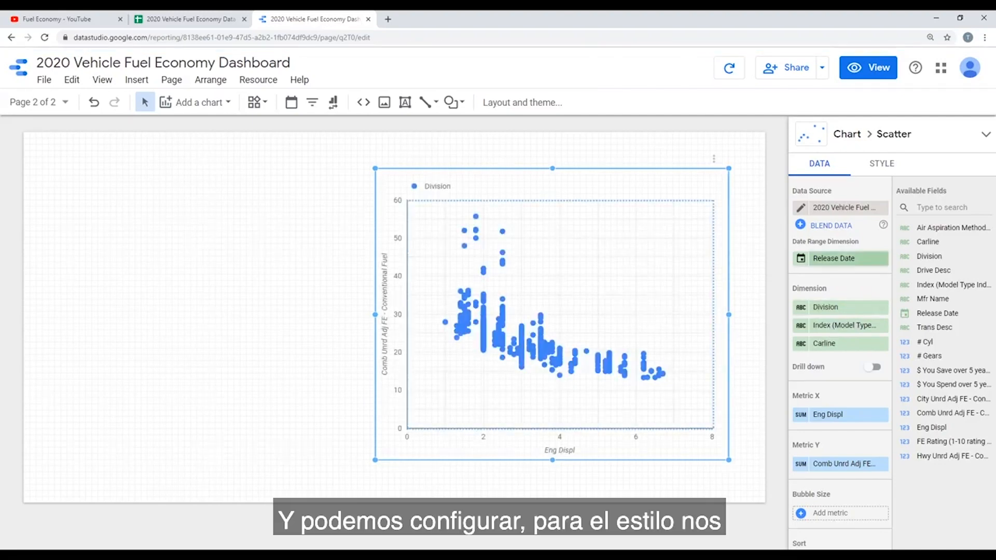
- Set the scatter chart's bubble color to Division
{"action": "left_click", "coordinate": [882, 164]}
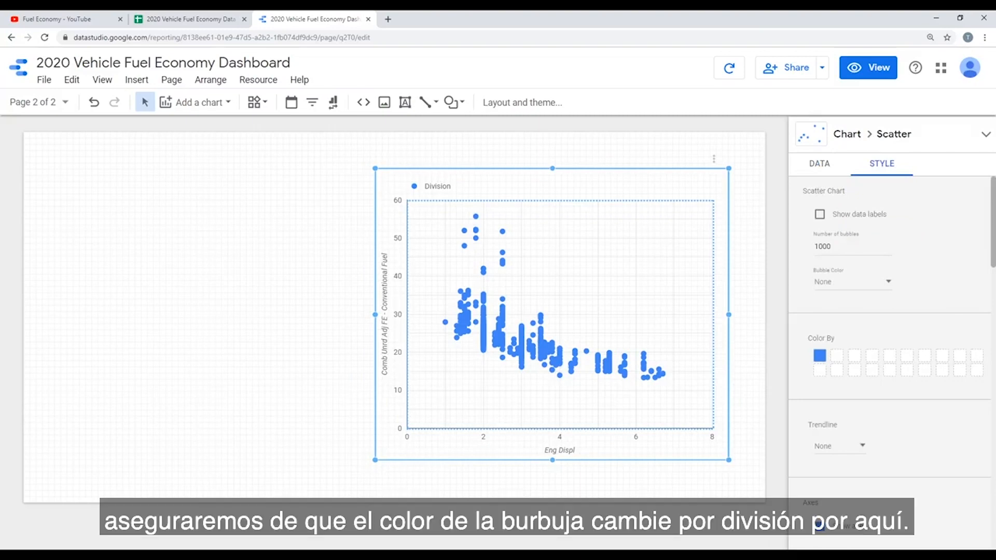
{"action": "left_click", "coordinate": [852, 282]}
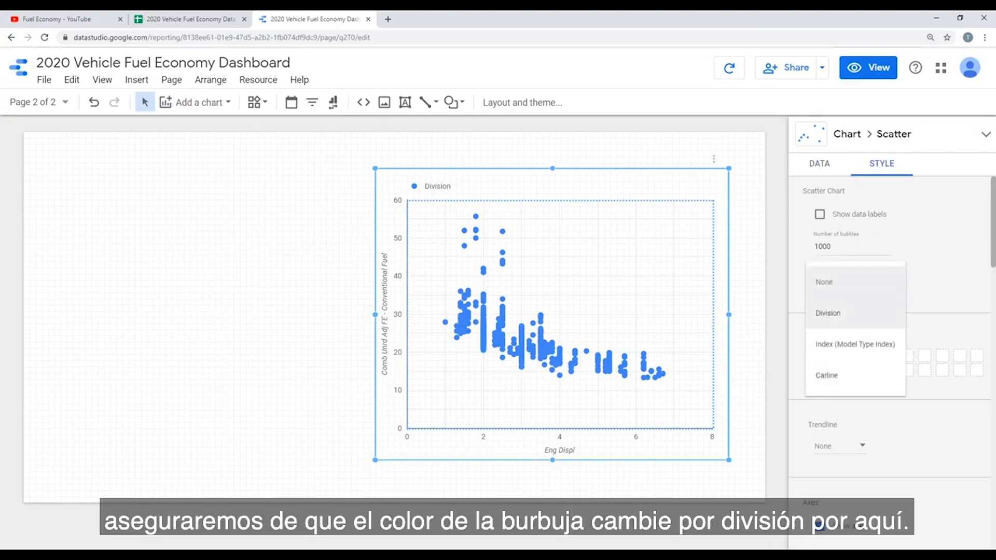
{"action": "left_click", "coordinate": [851, 314]}
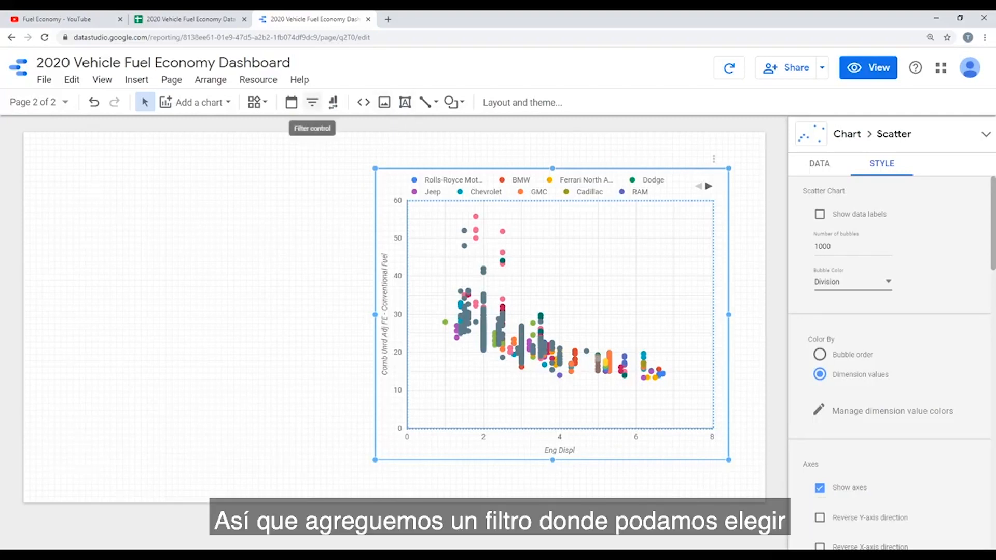
- Draw a filter control for Mfr Name in the empty area beside the scatter chart
{"action": "left_click", "coordinate": [311, 102]}
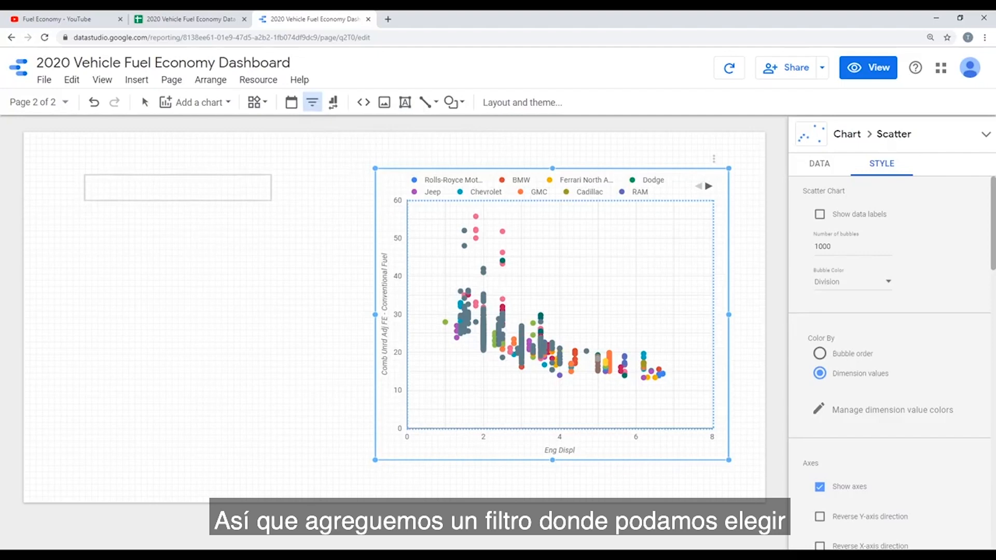
{"action": "mouse_move", "coordinate": [139, 193]}
{"action": "left_mouse_down"}
{"action": "mouse_move", "coordinate": [322, 201]}
{"action": "mouse_move", "coordinate": [348, 218]}
{"action": "mouse_move", "coordinate": [336, 214]}
{"action": "left_mouse_up"}
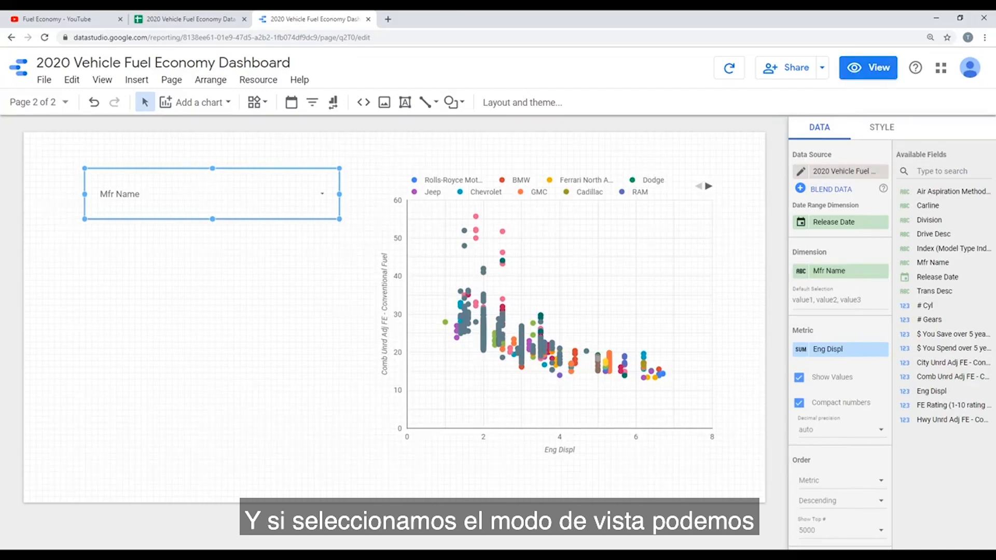
- Test the Mfr Name filter in view mode with only General Motors and with only Honda, and return to editing
{"action": "left_click", "coordinate": [867, 67]}
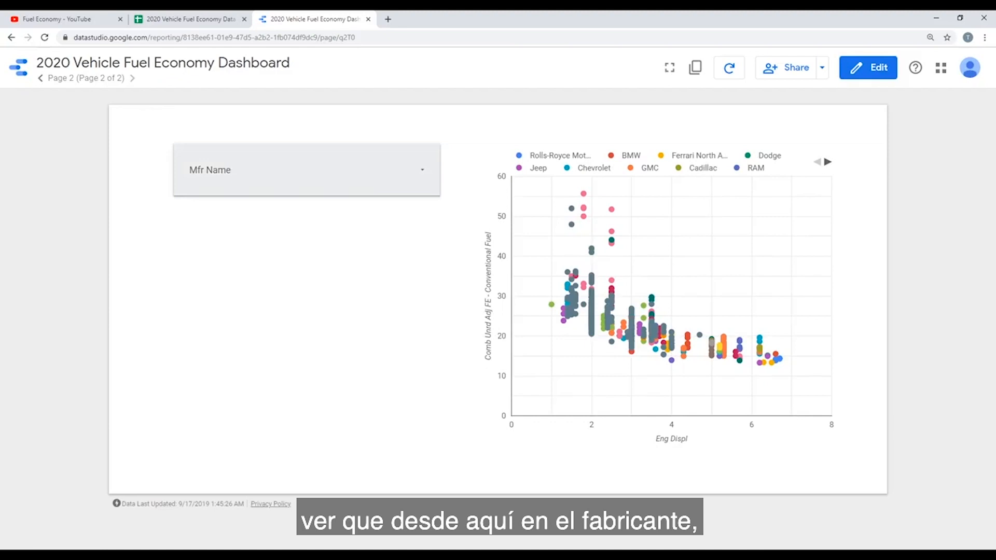
{"action": "left_click", "coordinate": [410, 169]}
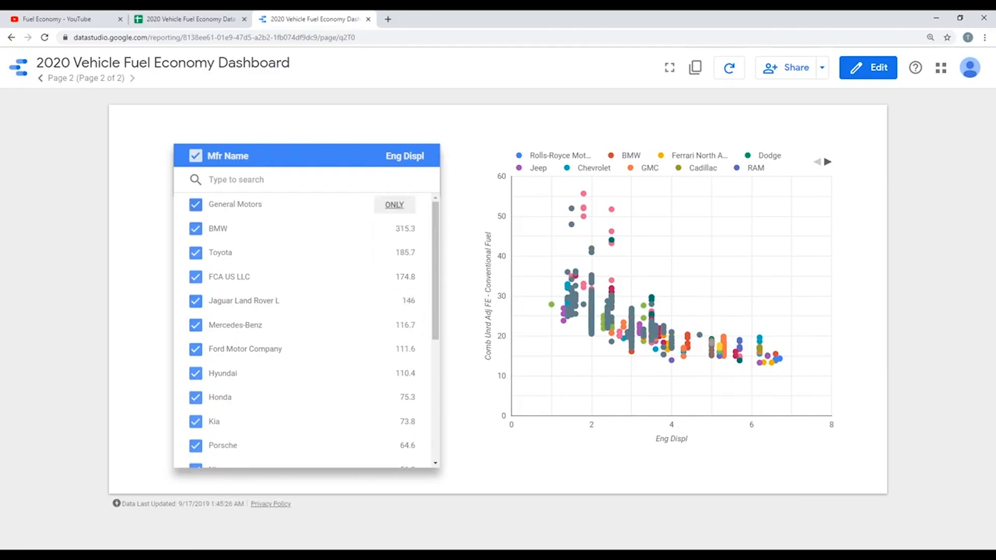
{"action": "left_click", "coordinate": [394, 205]}
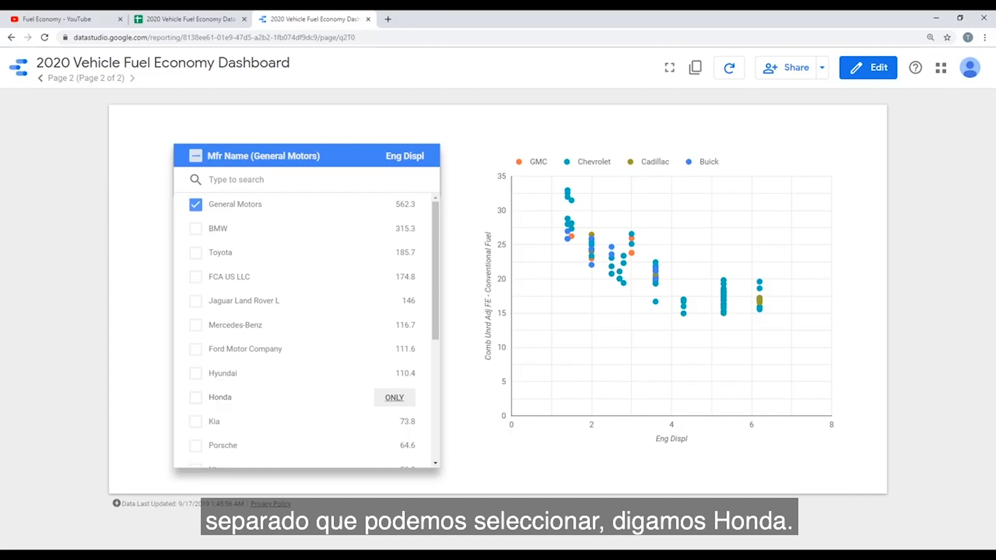
{"action": "left_click", "coordinate": [394, 397]}
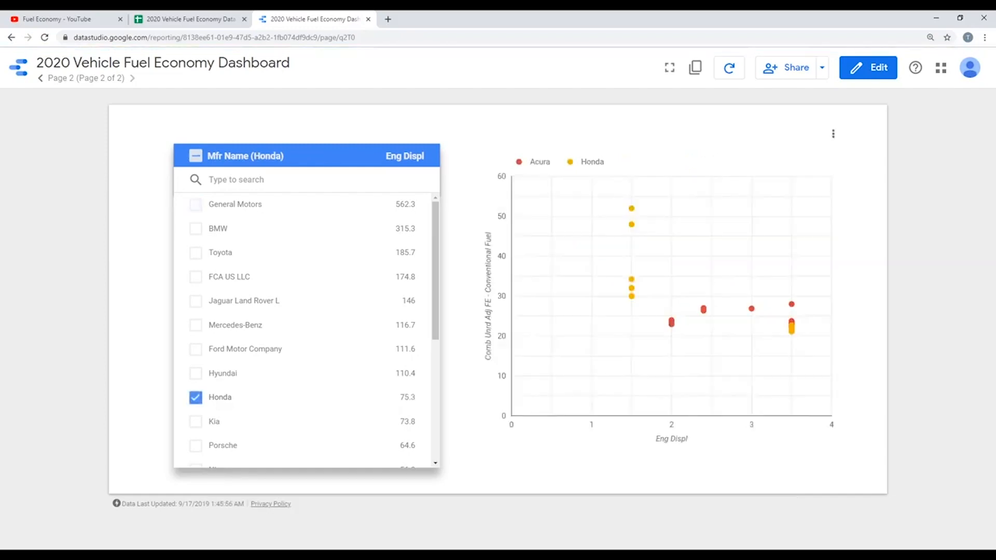
{"action": "key", "text": "Escape"}
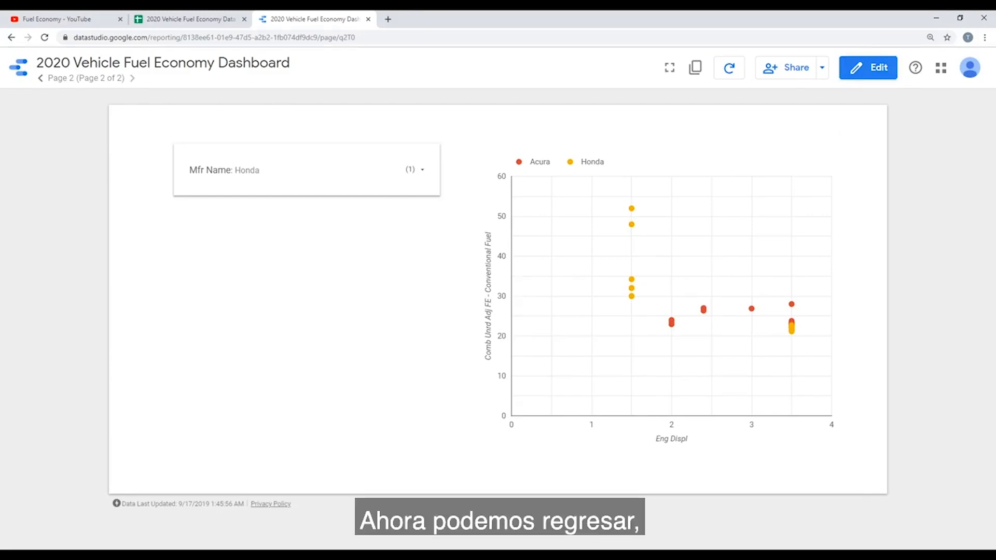
{"action": "left_click", "coordinate": [867, 68]}
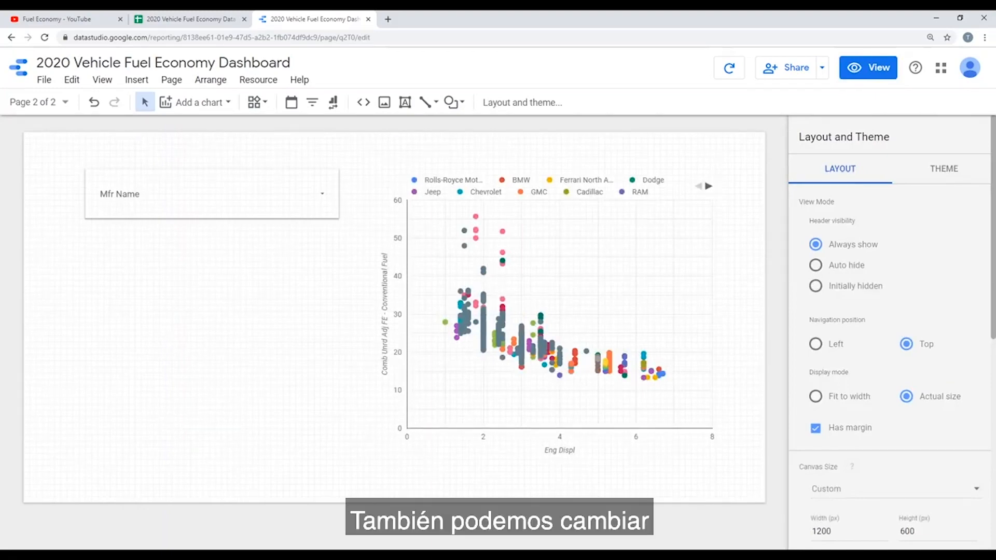
- Examine the numbers listed beside each manufacturer in the Mfr Name filter in view mode, and return to editing
{"action": "left_click", "coordinate": [212, 194]}
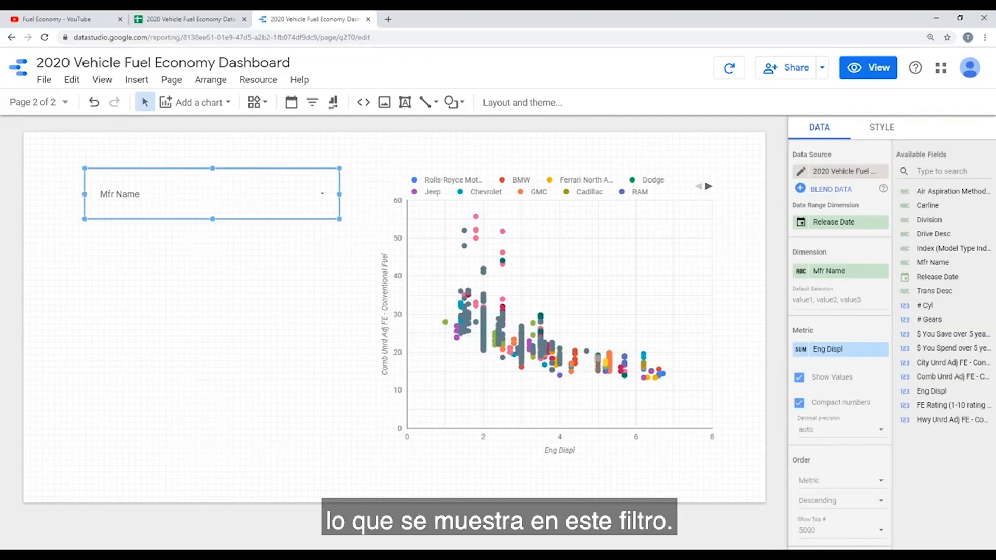
{"action": "left_click", "coordinate": [868, 68]}
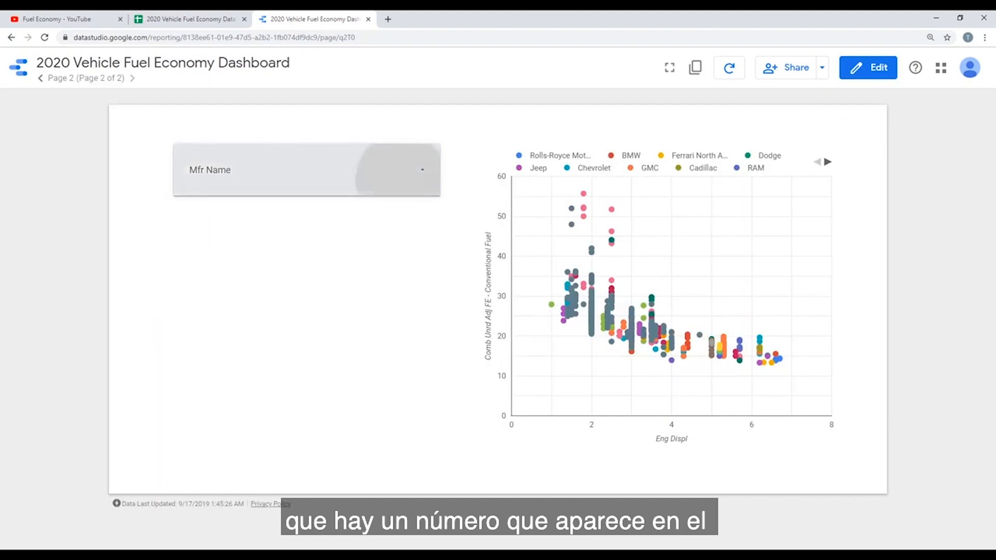
{"action": "left_click", "coordinate": [399, 169]}
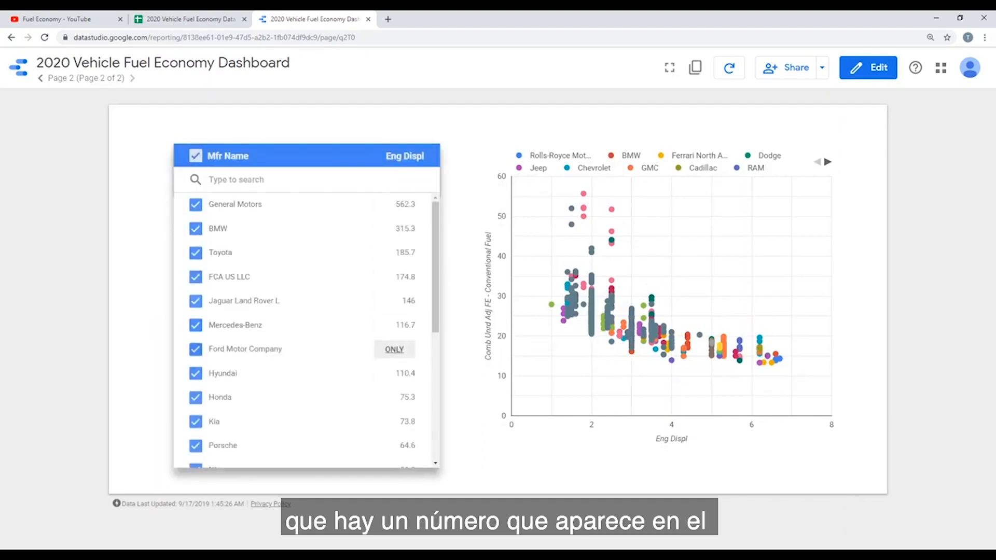
{"action": "left_click", "coordinate": [868, 68]}
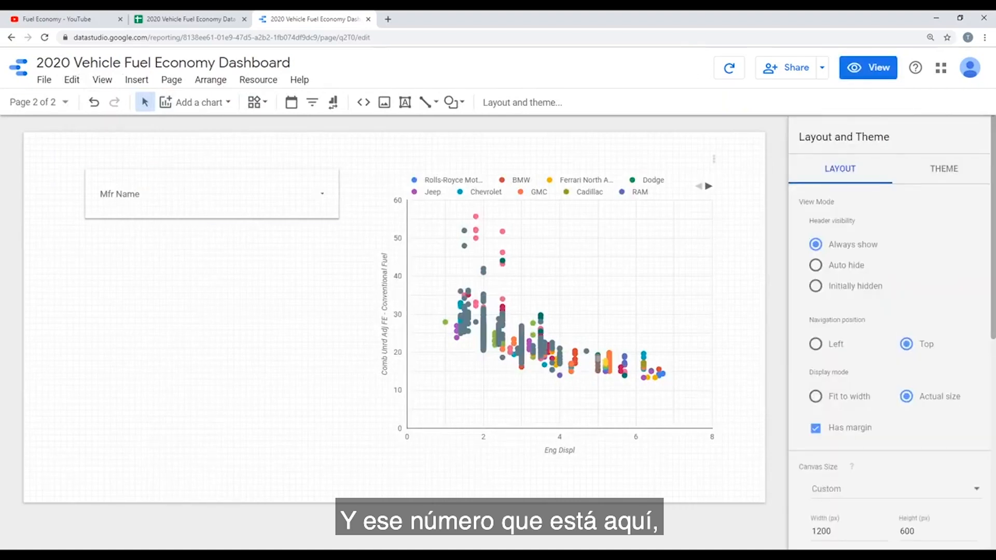
- Replace the Mfr Name filter's metric with Index (Model Type Index), check its list in view mode, and return to editing
{"action": "left_click", "coordinate": [249, 194]}
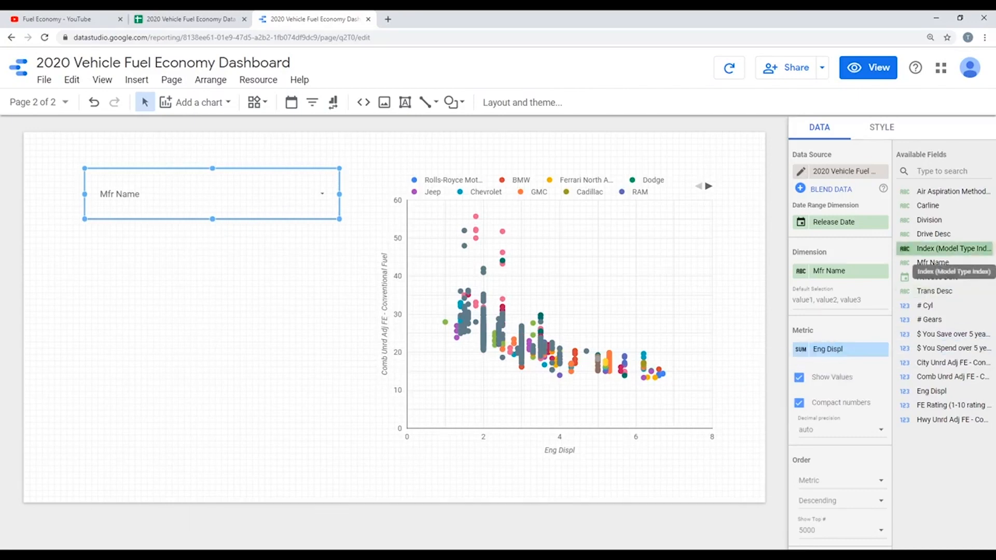
{"action": "left_click_drag", "start_coordinate": [933, 248], "coordinate": [850, 350]}
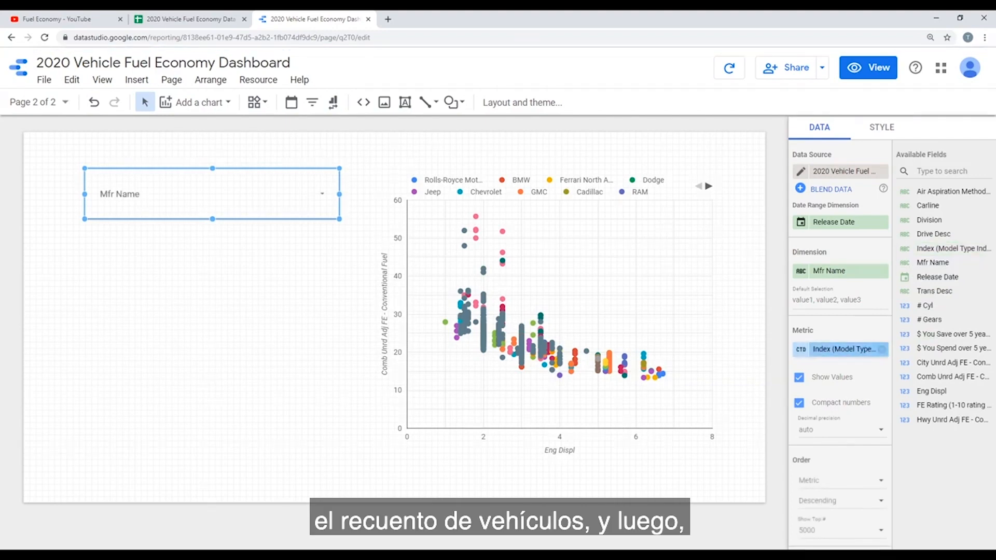
{"action": "left_click", "coordinate": [868, 67]}
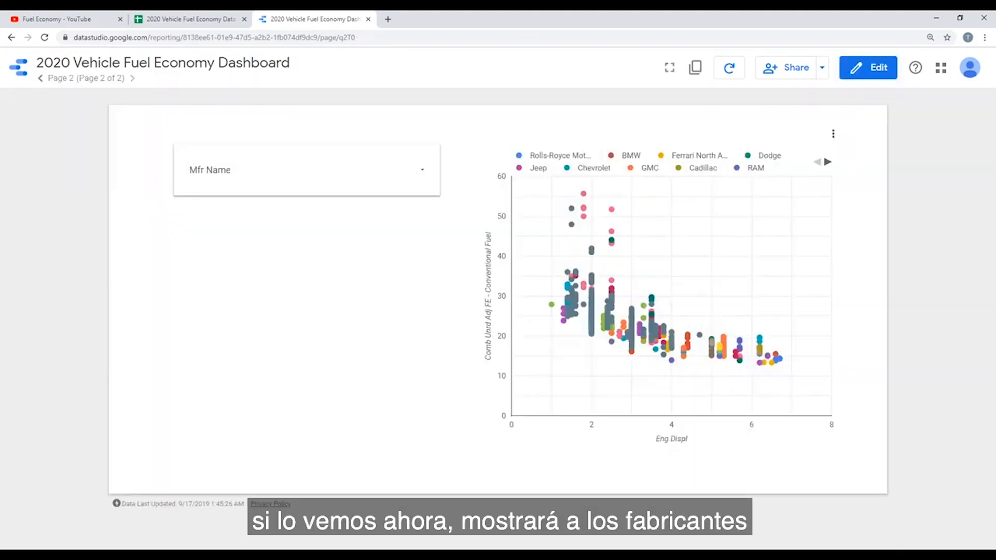
{"action": "left_click", "coordinate": [423, 169]}
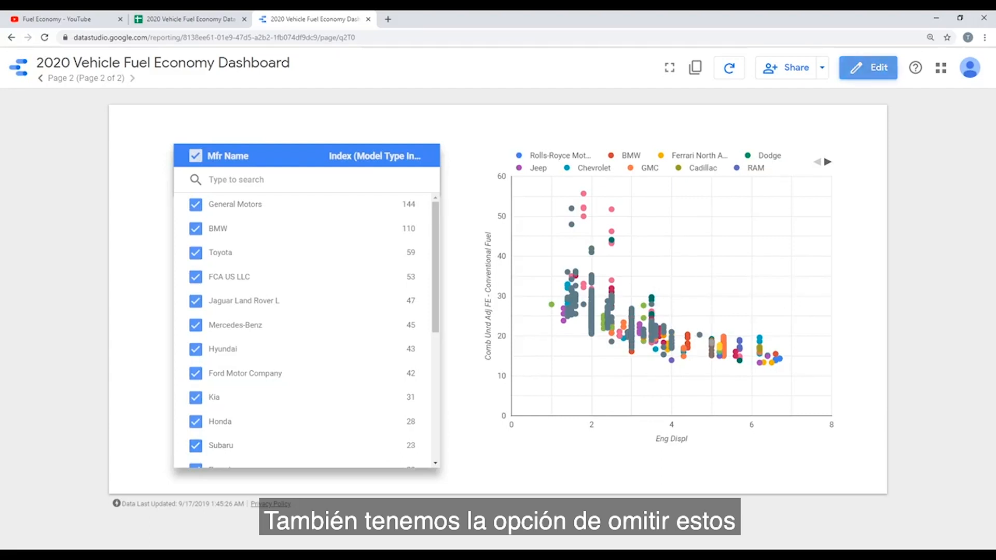
{"action": "left_click", "coordinate": [868, 67]}
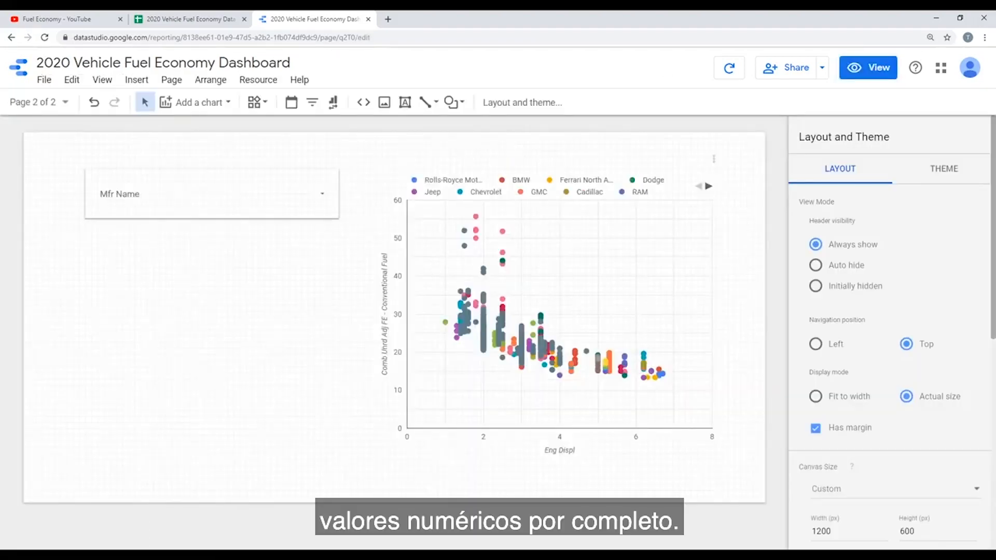
- Hide the values in the Mfr Name filter and order its entries by dimension, ascending
{"action": "left_click", "coordinate": [212, 193]}
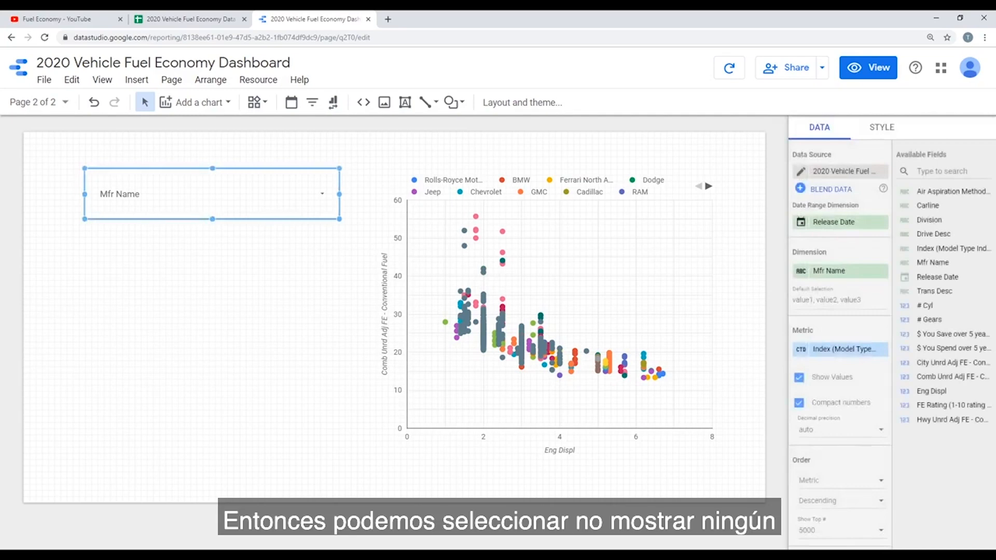
{"action": "left_click", "coordinate": [798, 378]}
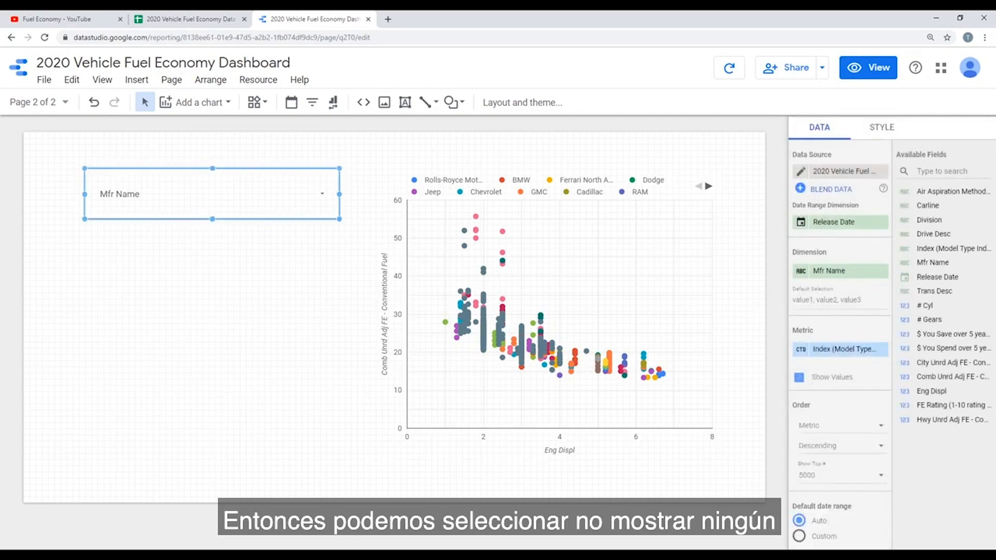
{"action": "left_click", "coordinate": [840, 425]}
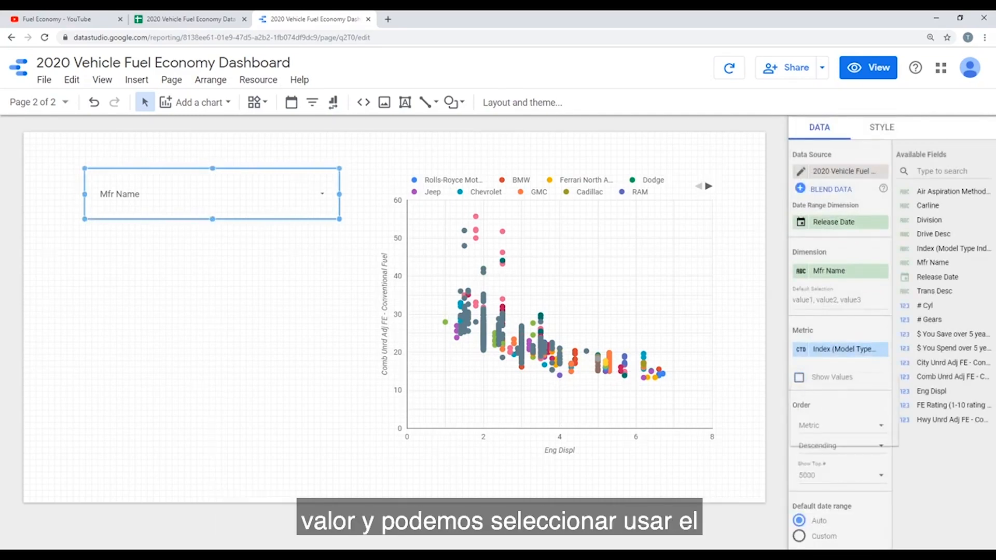
{"action": "left_click", "coordinate": [819, 394]}
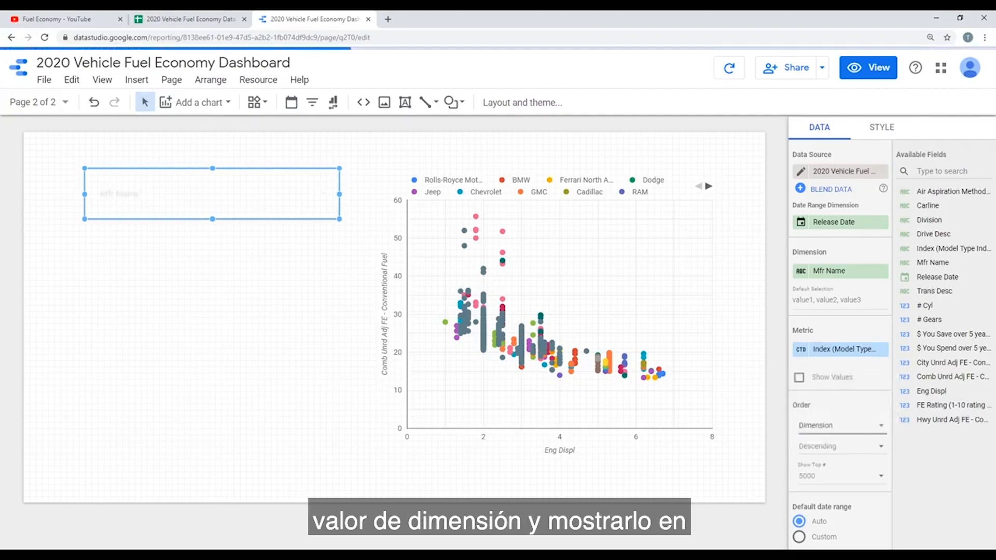
{"action": "left_click", "coordinate": [840, 446]}
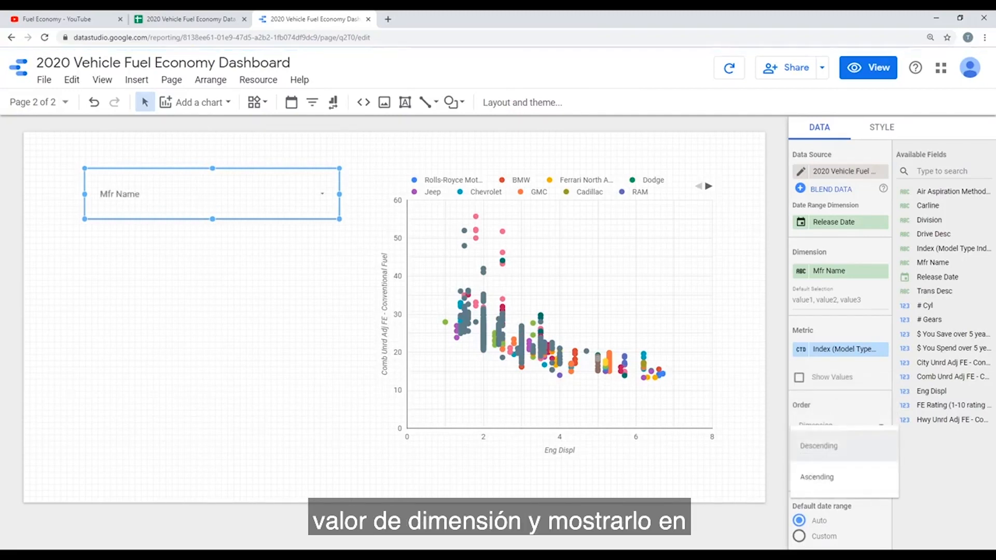
{"action": "left_click", "coordinate": [820, 477]}
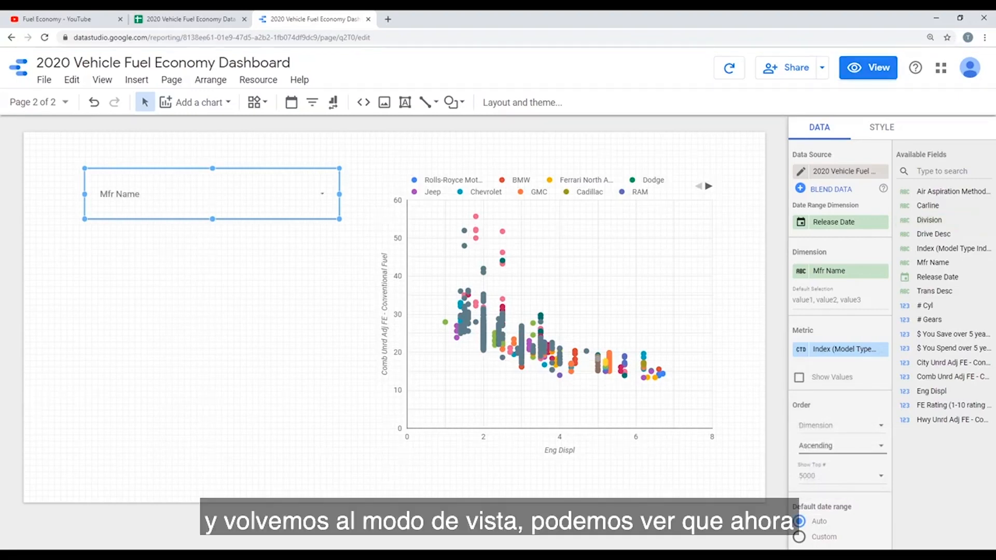
- Test the Mfr Name filter in view mode with only Ford Motor Company, and return to editing
{"action": "left_click", "coordinate": [867, 67]}
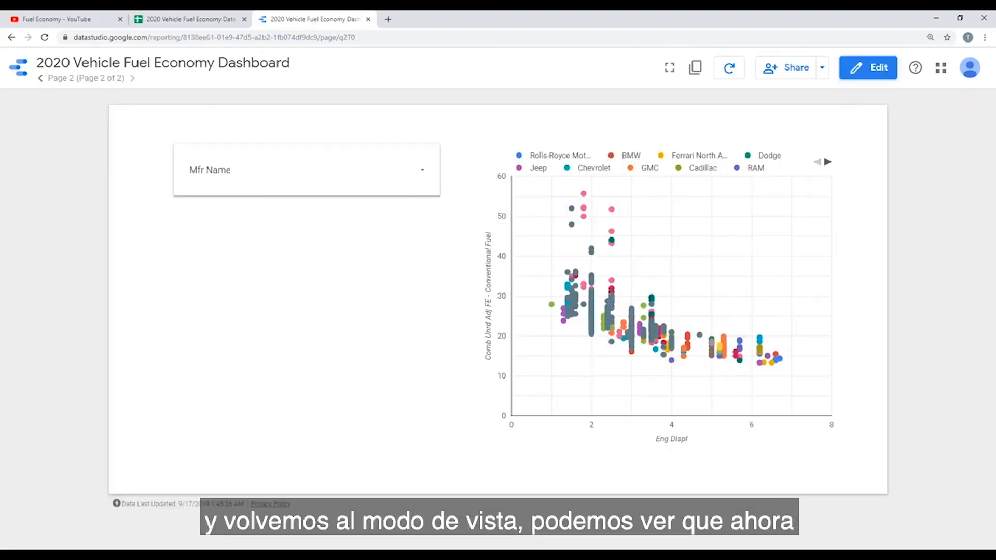
{"action": "left_click", "coordinate": [389, 170]}
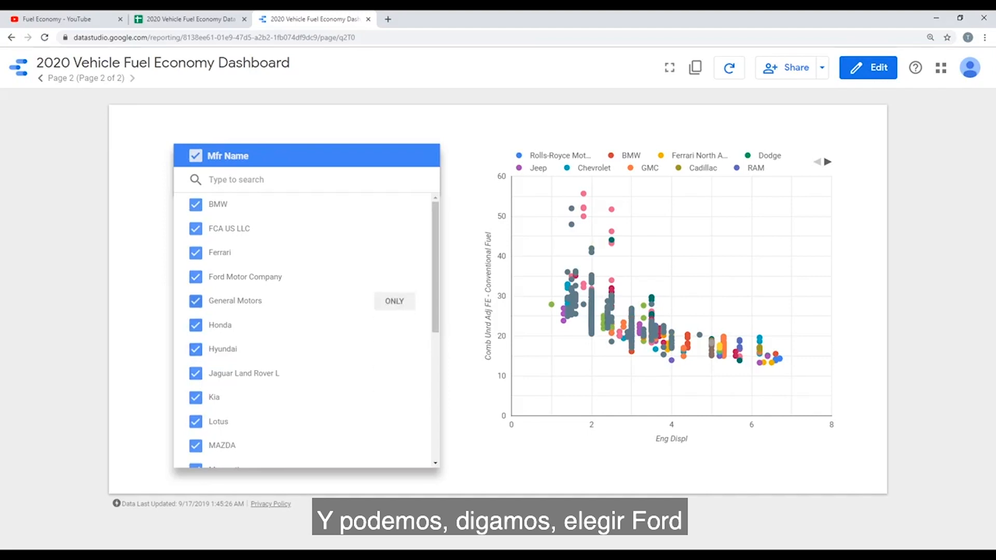
{"action": "left_click", "coordinate": [394, 276]}
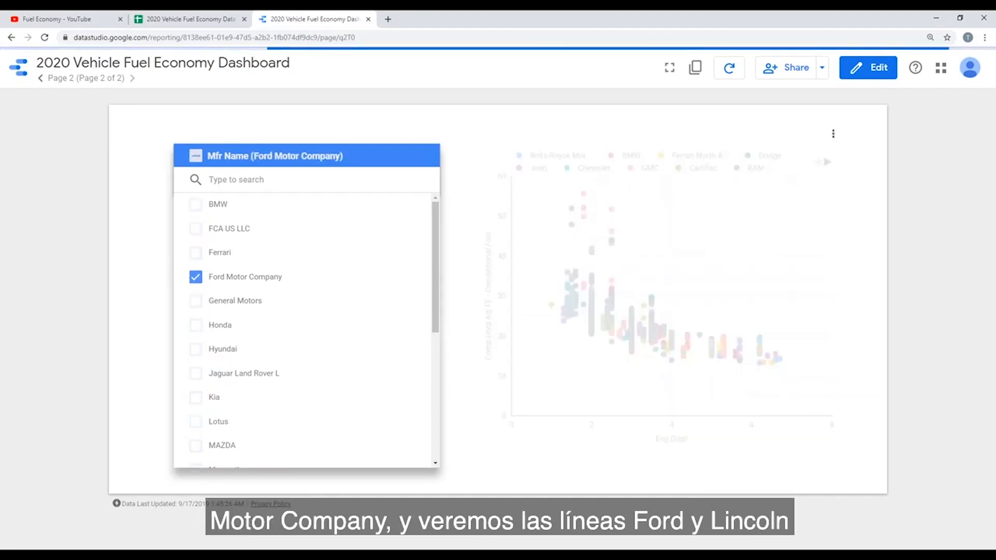
{"action": "left_click", "coordinate": [658, 248]}
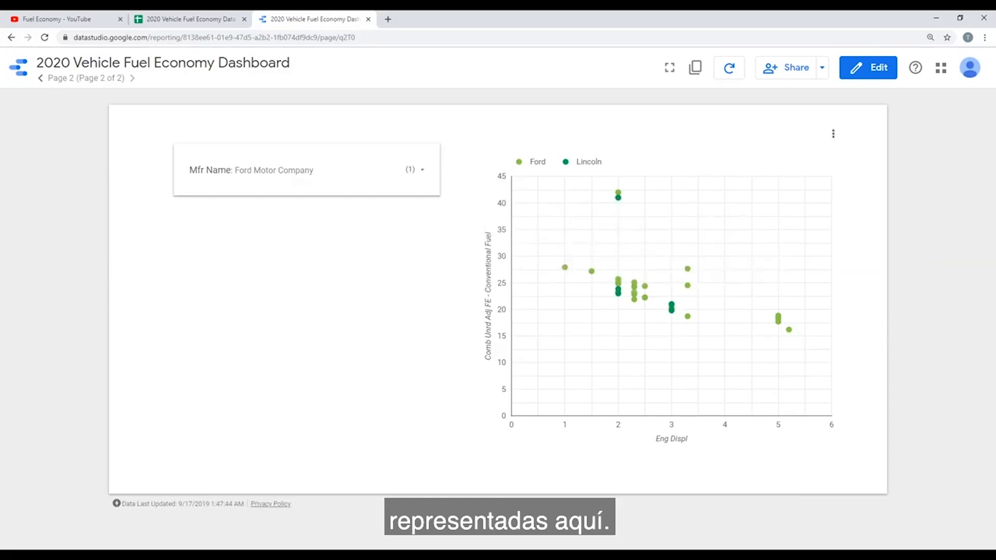
{"action": "left_click", "coordinate": [867, 67]}
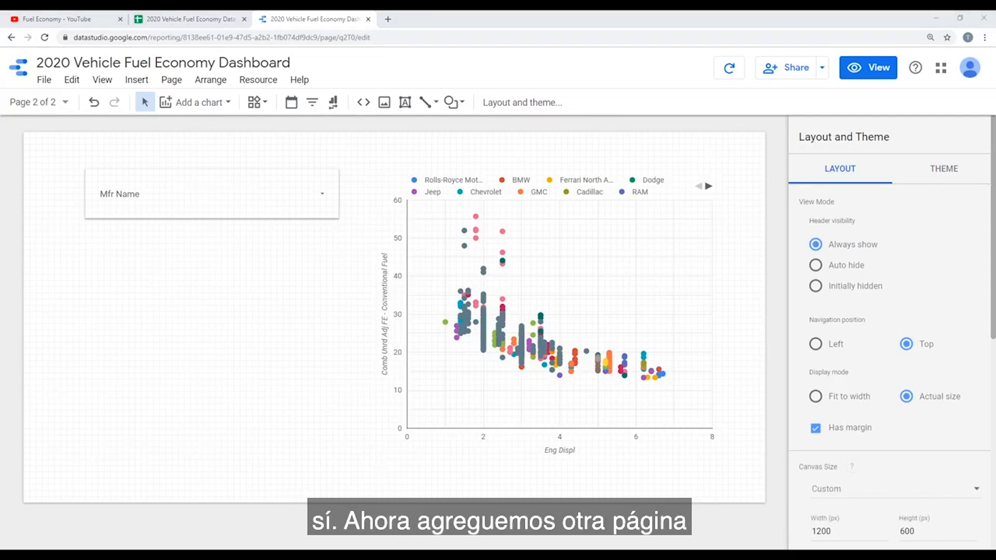
- Add a third page to the report and draw a large horizontal bar chart on its left half
{"action": "left_click", "coordinate": [65, 102]}
{"action": "left_click", "coordinate": [74, 222]}
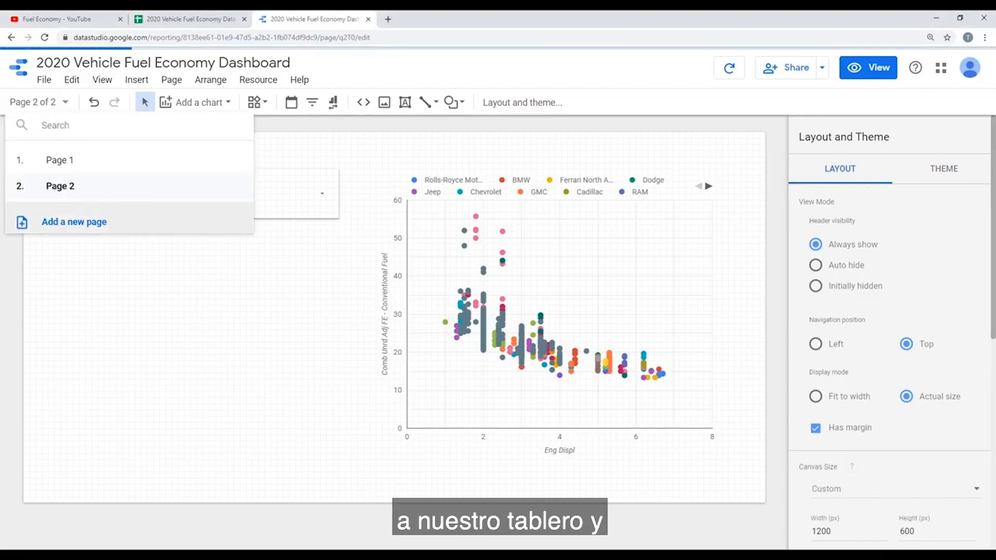
{"action": "key", "text": "Escape"}
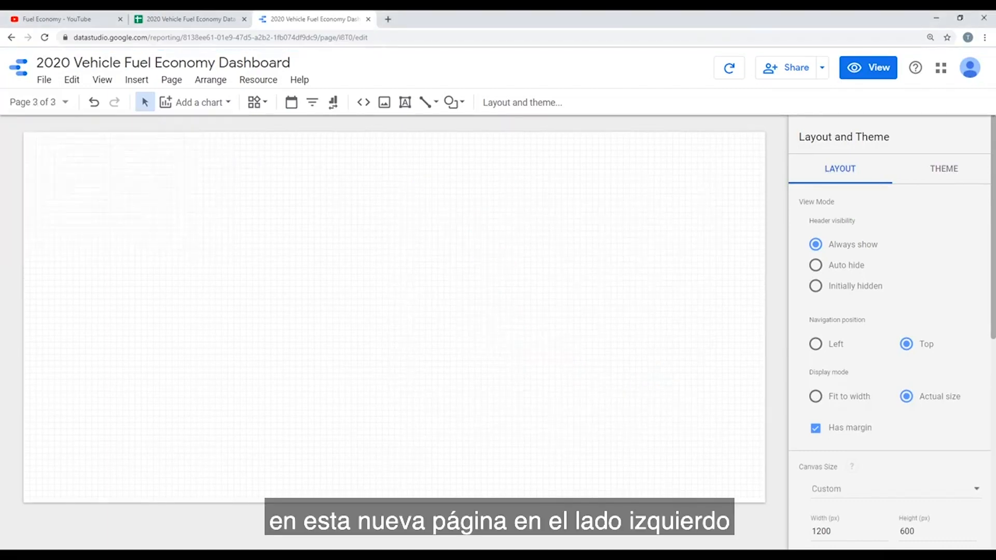
{"action": "left_click", "coordinate": [195, 102]}
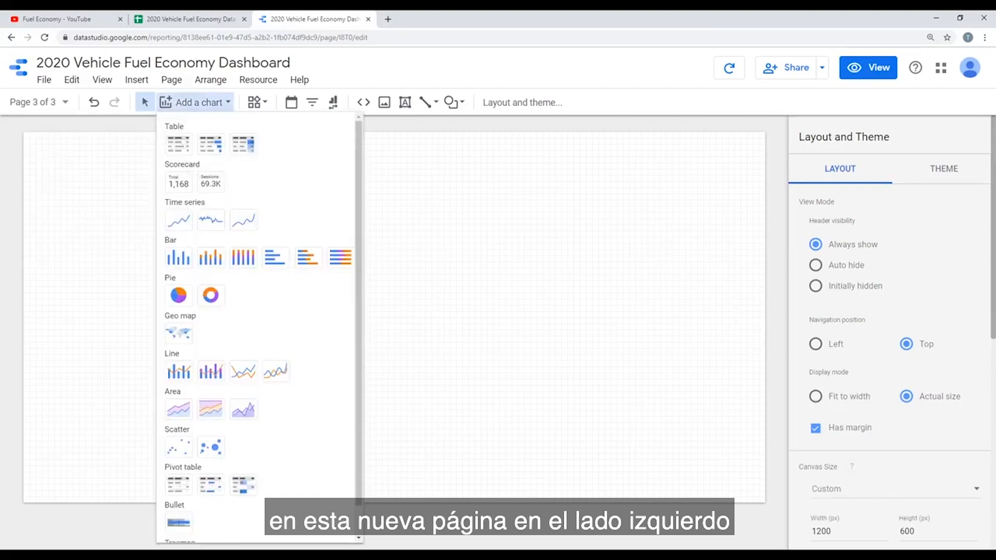
{"action": "left_click", "coordinate": [275, 257]}
{"action": "mouse_move", "coordinate": [50, 171]}
{"action": "left_mouse_down"}
{"action": "mouse_move", "coordinate": [328, 416]}
{"action": "mouse_move", "coordinate": [370, 478]}
{"action": "left_mouse_up"}
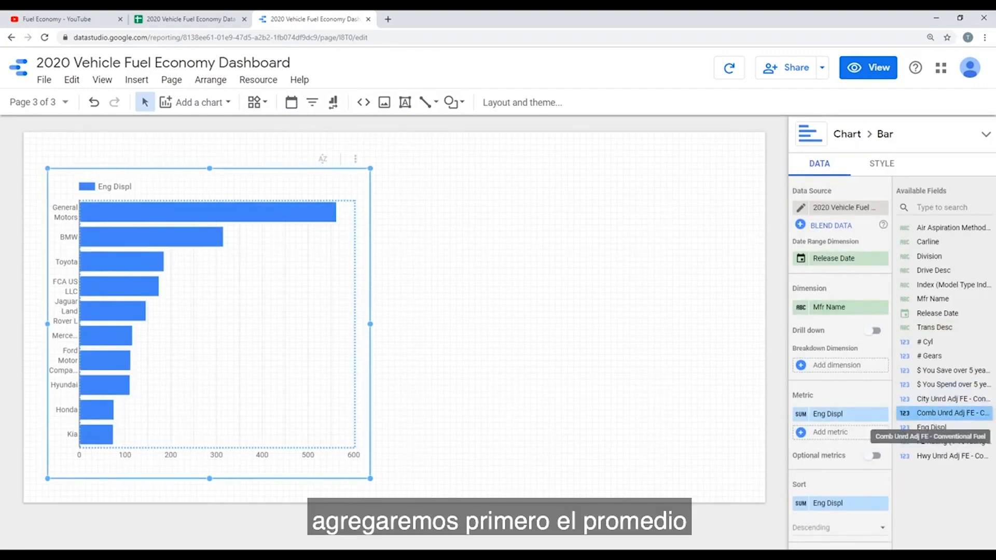
- Replace the bar chart's Eng Displ metric with the average of Comb Unrd Adj FE - Conventional Fuel, named Avg FE
{"action": "left_click_drag", "start_coordinate": [928, 413], "coordinate": [819, 433]}
{"action": "left_click", "coordinate": [801, 413]}
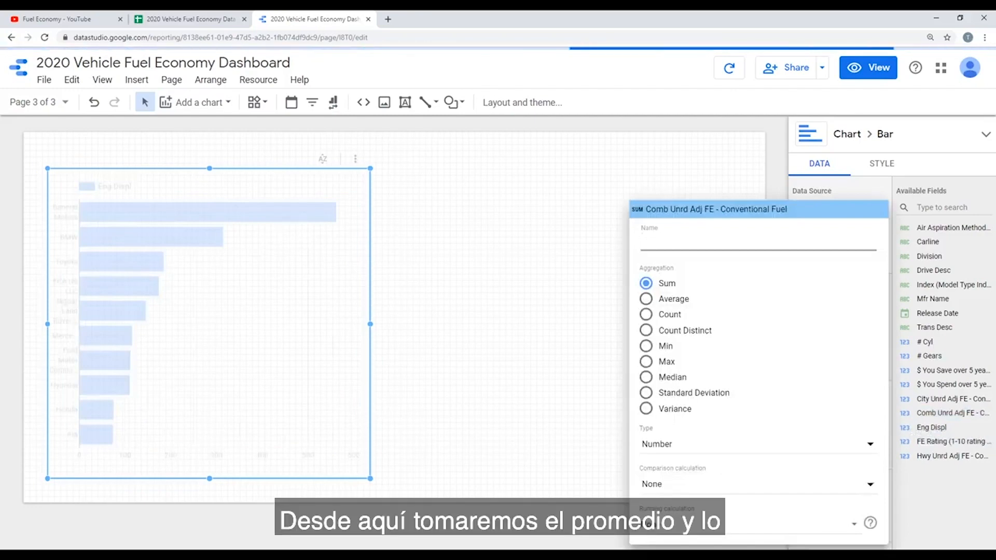
{"action": "left_click", "coordinate": [646, 299]}
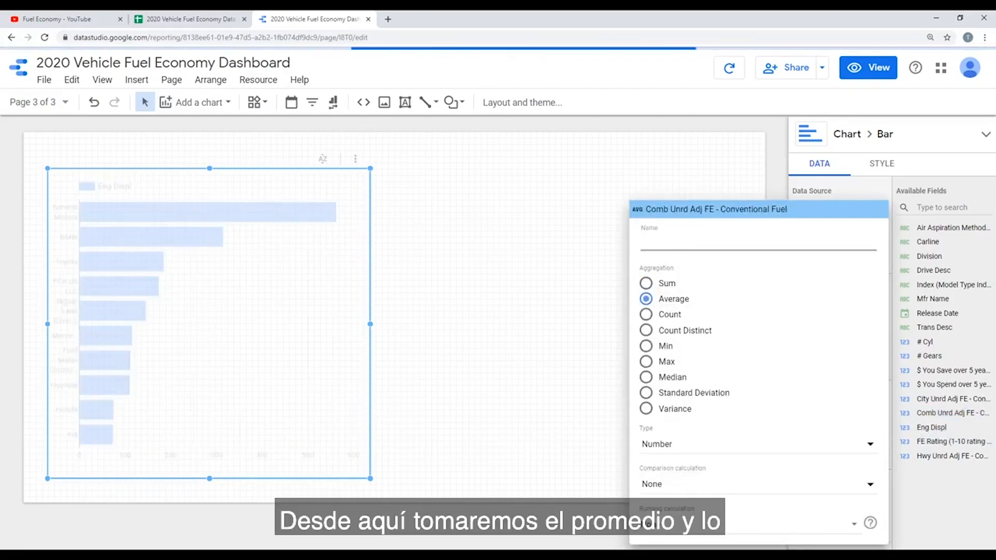
{"action": "type", "text": "Avg FE"}
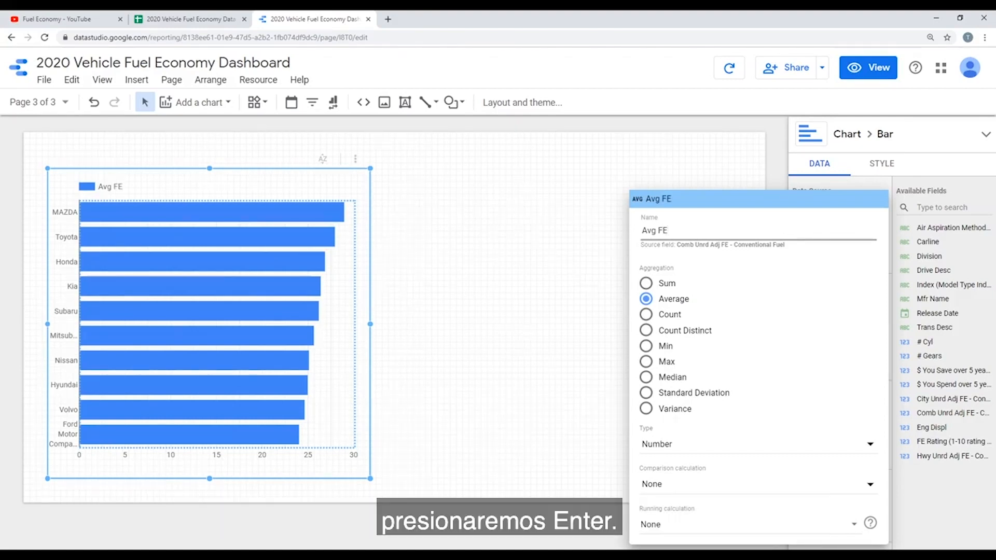
{"action": "key", "text": "Return"}
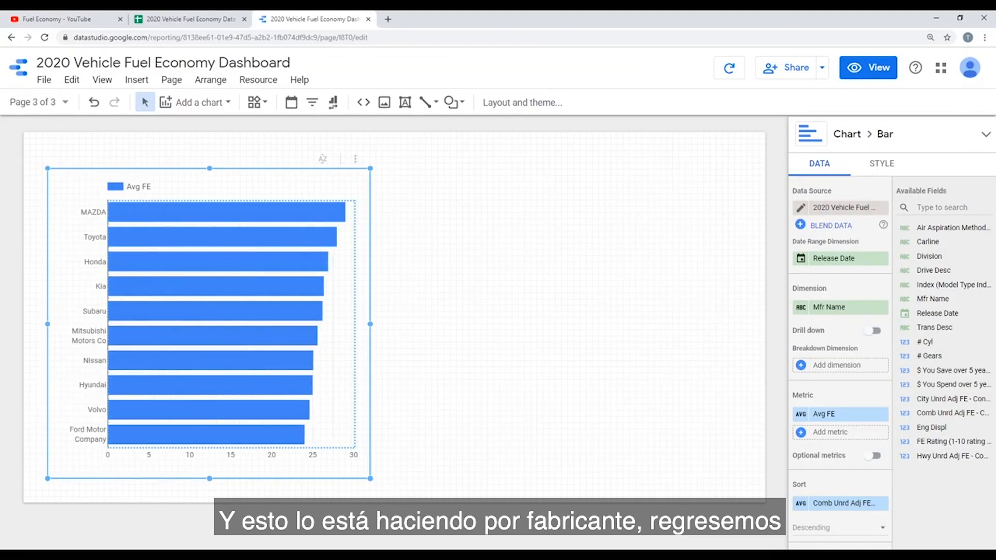
- Set the bar chart to 25 bars and enlarge it down to the page's bottom edge, slightly wider and higher
{"action": "left_click", "coordinate": [881, 164]}
{"action": "double_click", "coordinate": [819, 249]}
{"action": "type", "text": "25"}
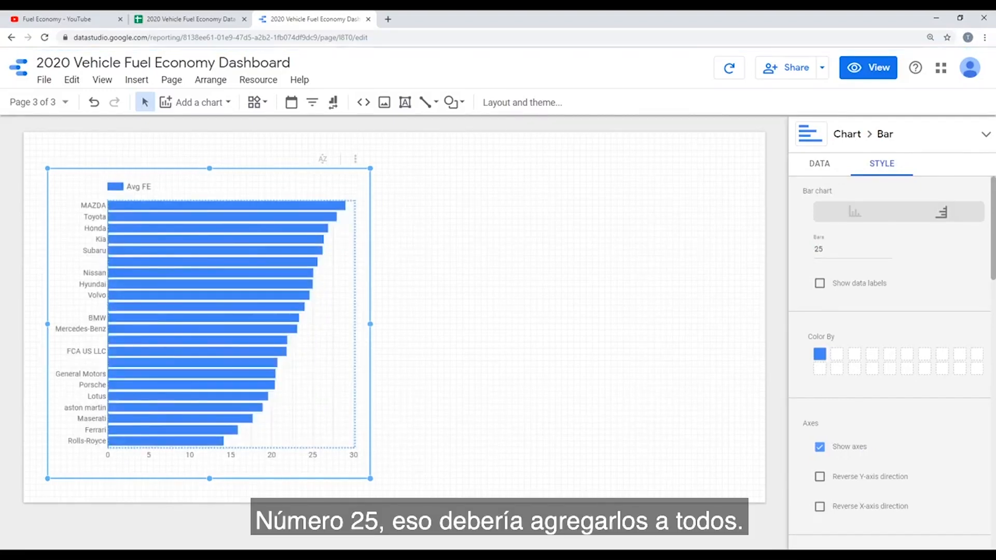
{"action": "left_click_drag", "start_coordinate": [370, 478], "coordinate": [395, 503]}
{"action": "left_click_drag", "start_coordinate": [222, 168], "coordinate": [222, 144]}
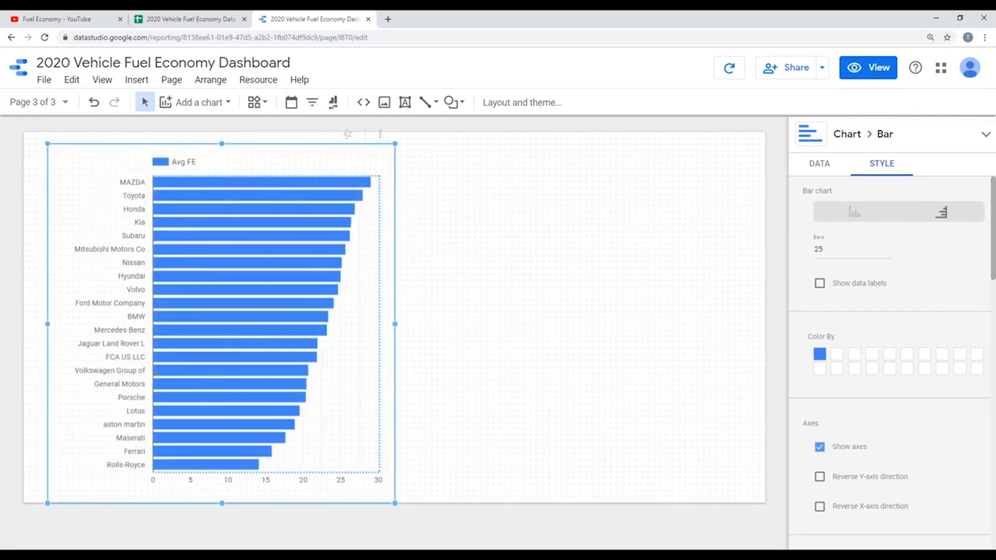
- Add Comb Unrd Adj FE - Conventional Fuel as a second bar chart metric, aggregated as Median and named Median FE
{"action": "left_click", "coordinate": [819, 164]}
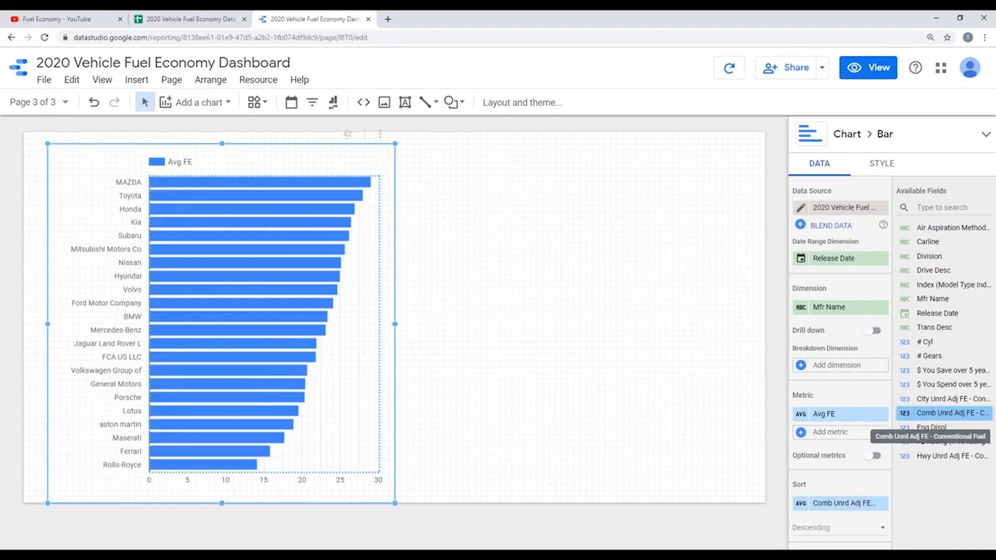
{"action": "left_click_drag", "start_coordinate": [944, 413], "coordinate": [835, 432]}
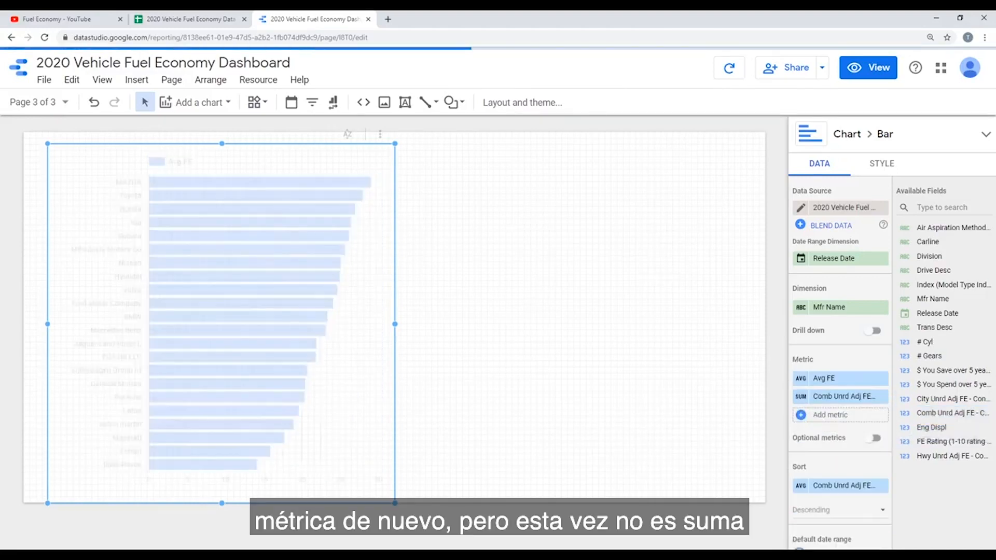
{"action": "left_click", "coordinate": [800, 397]}
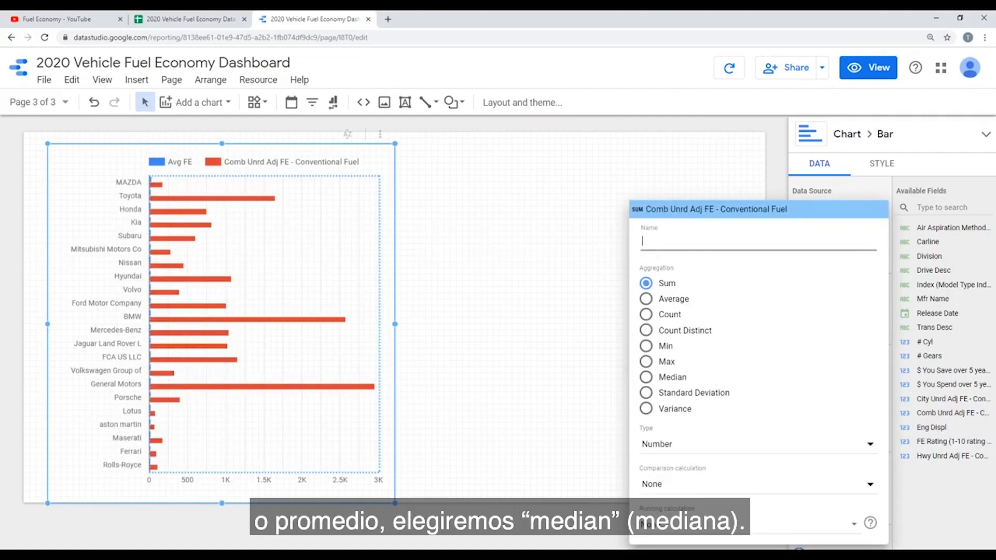
{"action": "left_click", "coordinate": [646, 377]}
{"action": "left_click", "coordinate": [674, 242]}
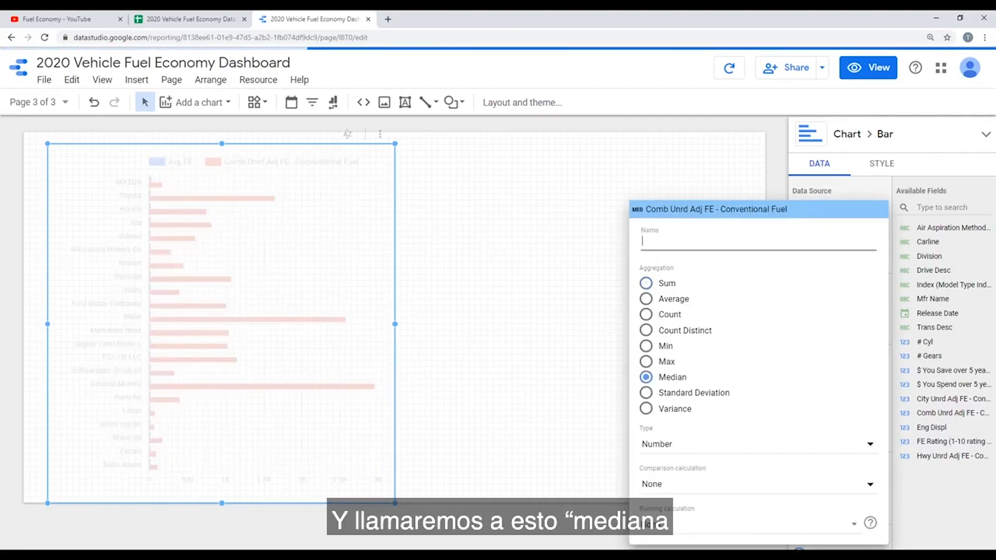
{"action": "type", "text": "Med"}
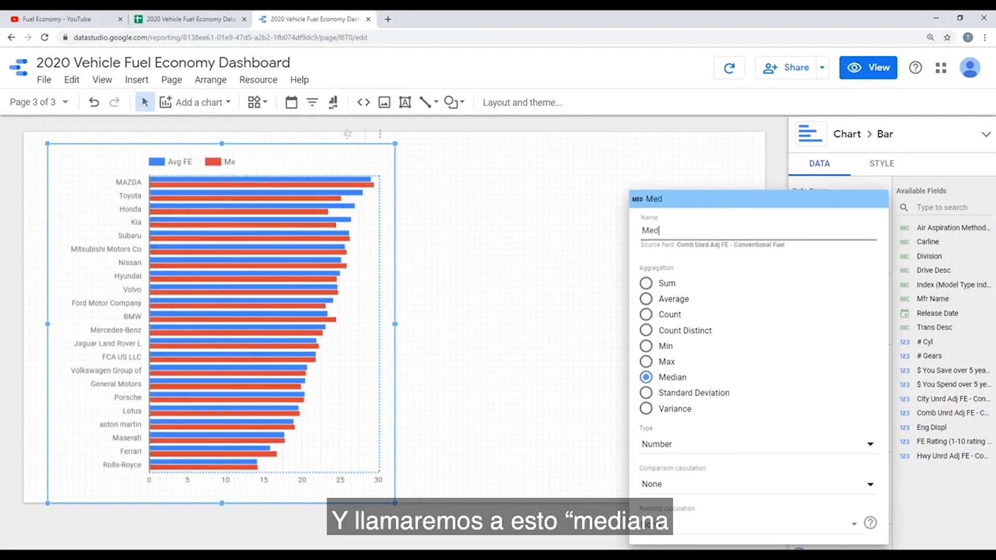
{"action": "type", "text": "ian FE"}
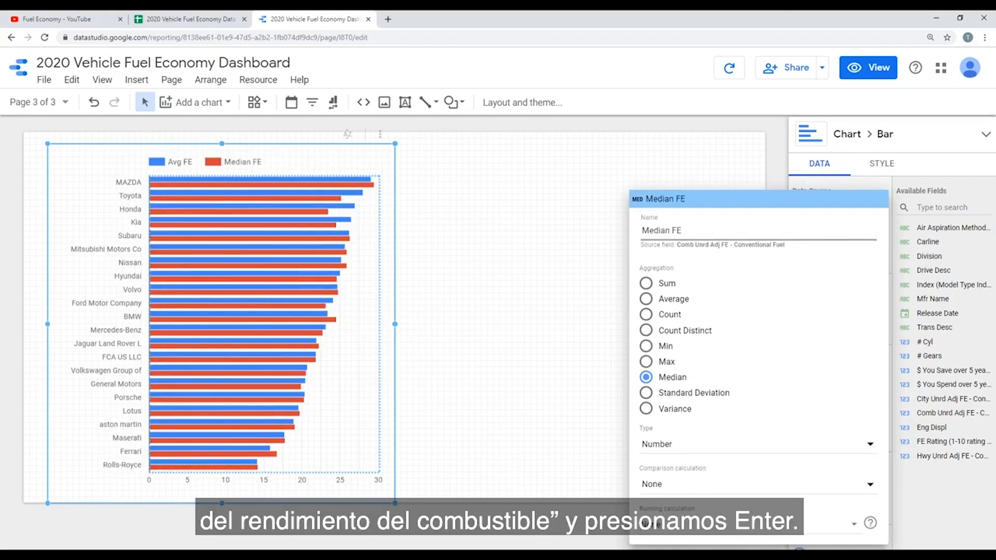
{"action": "key", "text": "Return"}
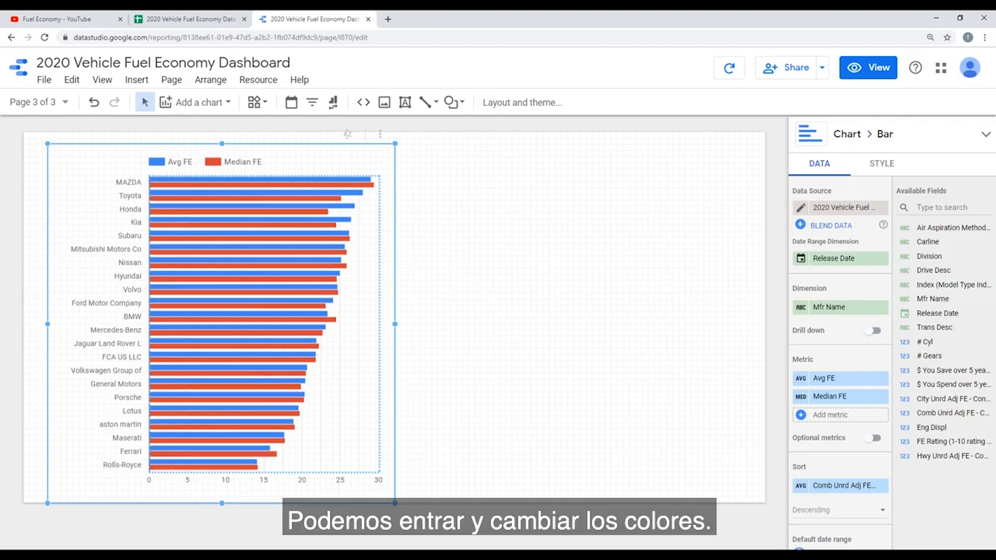
- Color the bar chart's Avg FE series lime green and its Median FE series light blue
{"action": "left_click", "coordinate": [881, 164]}
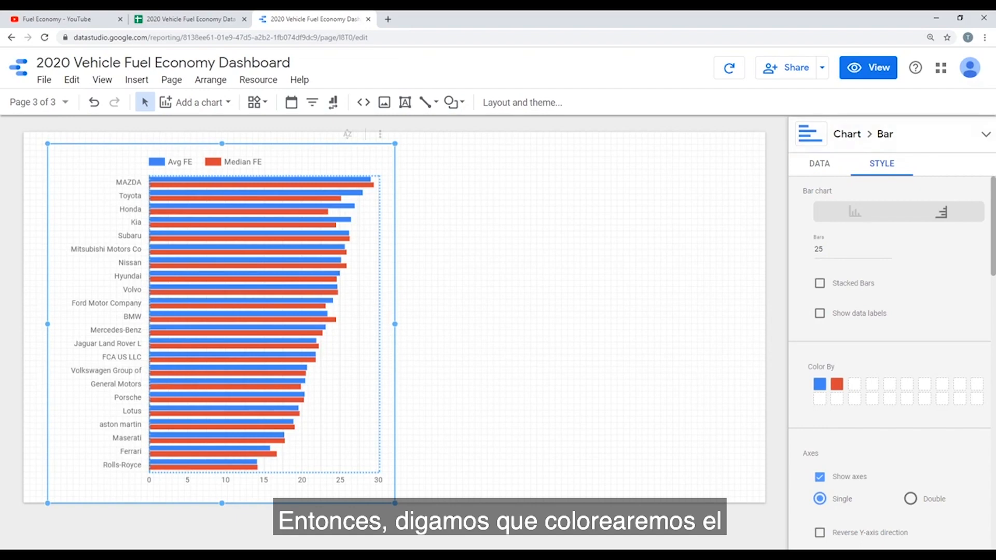
{"action": "left_click", "coordinate": [819, 384]}
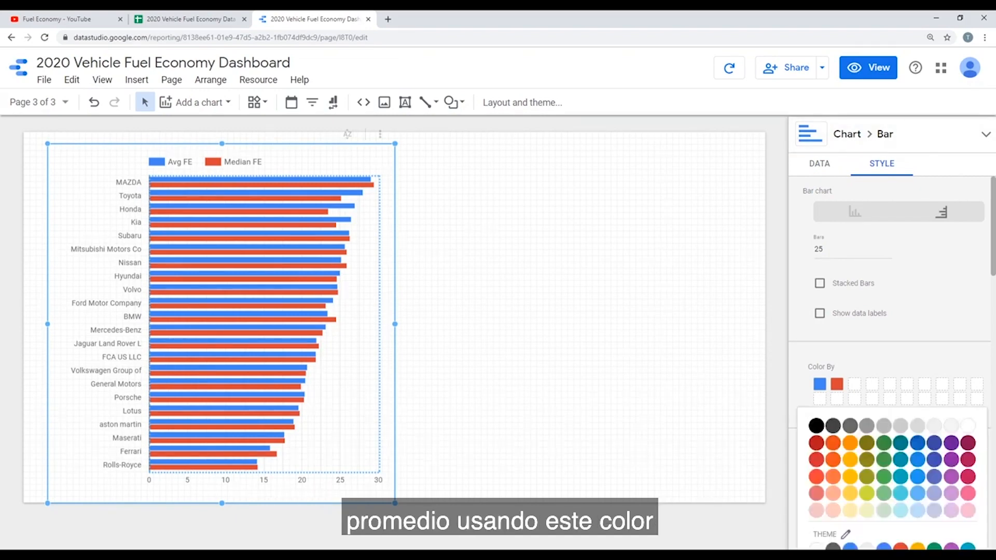
{"action": "left_click", "coordinate": [866, 493]}
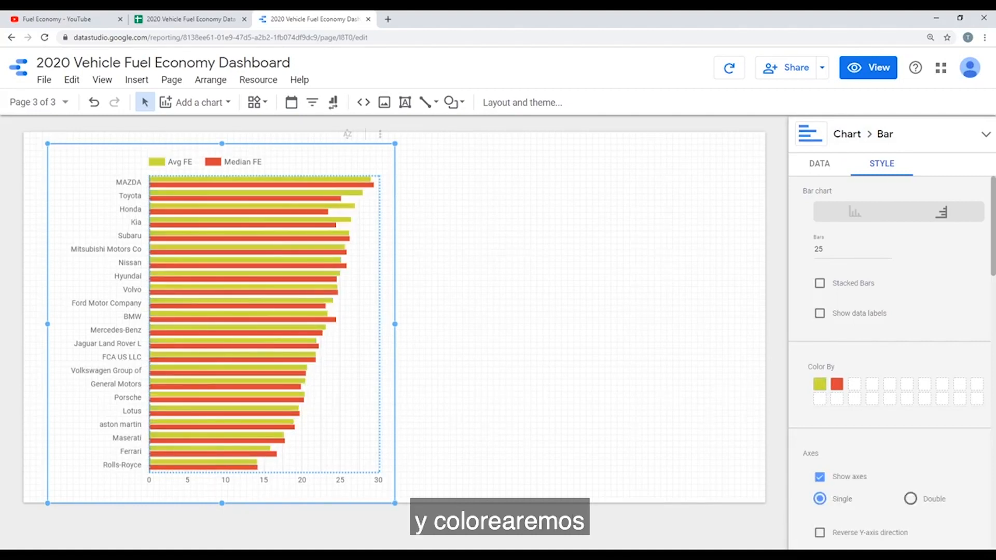
{"action": "left_click", "coordinate": [836, 384]}
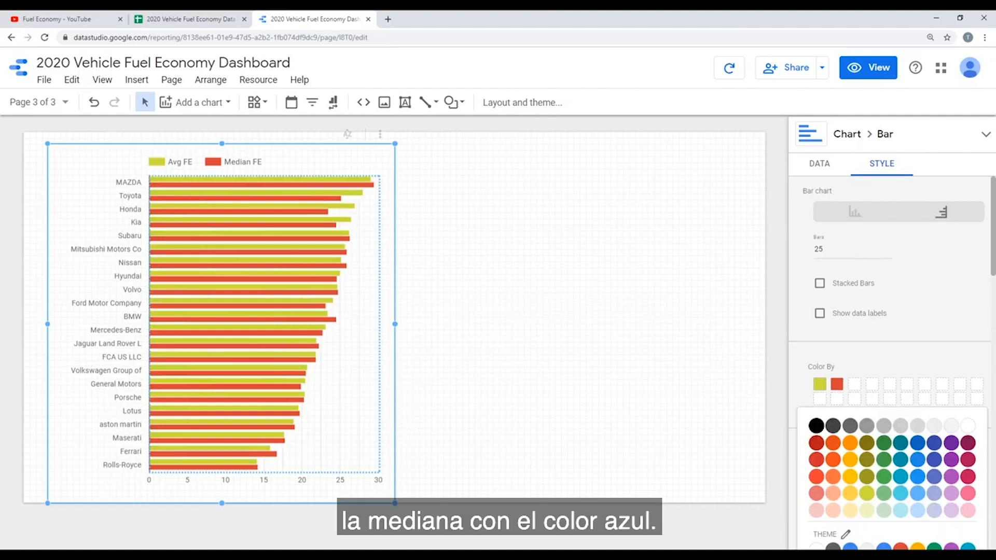
{"action": "left_click", "coordinate": [918, 493]}
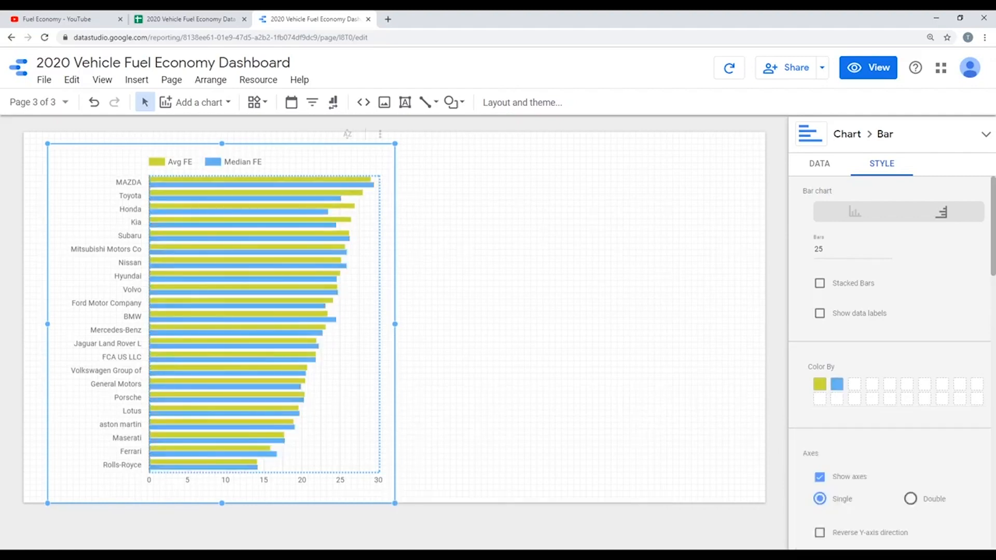
{"action": "left_click", "coordinate": [575, 321]}
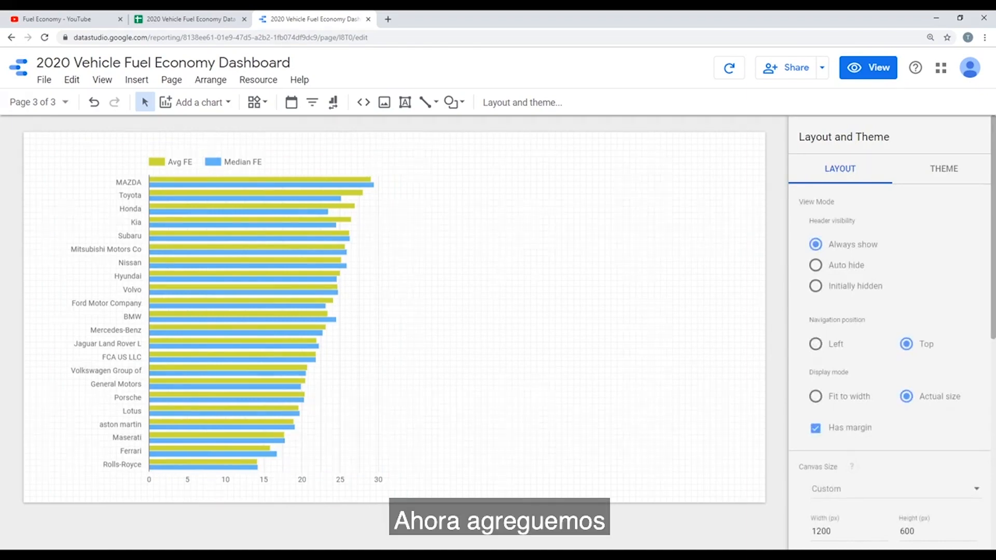
- Draw a time series chart in the empty area beside the bar chart and show its Release Date dimension as Year Month
{"action": "left_click", "coordinate": [194, 102]}
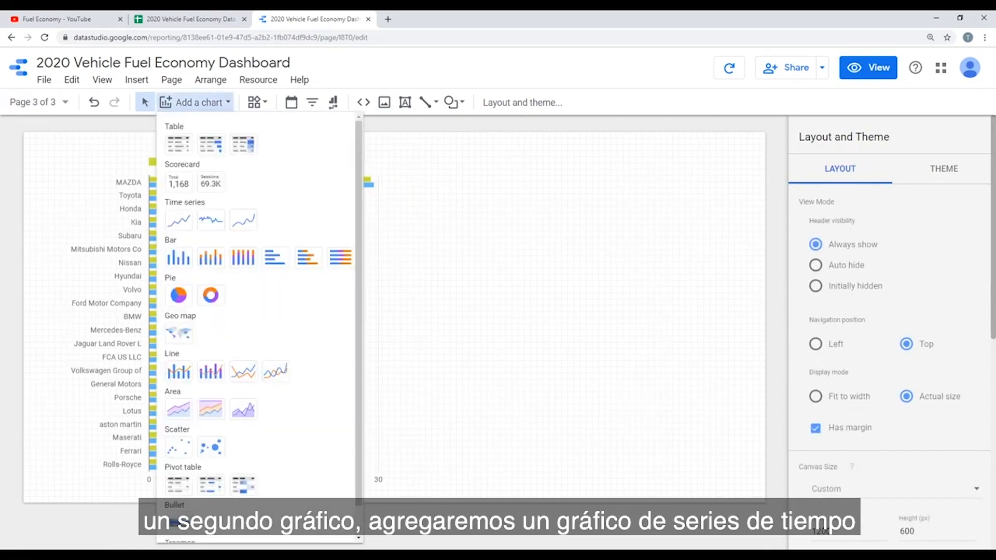
{"action": "left_click", "coordinate": [179, 220]}
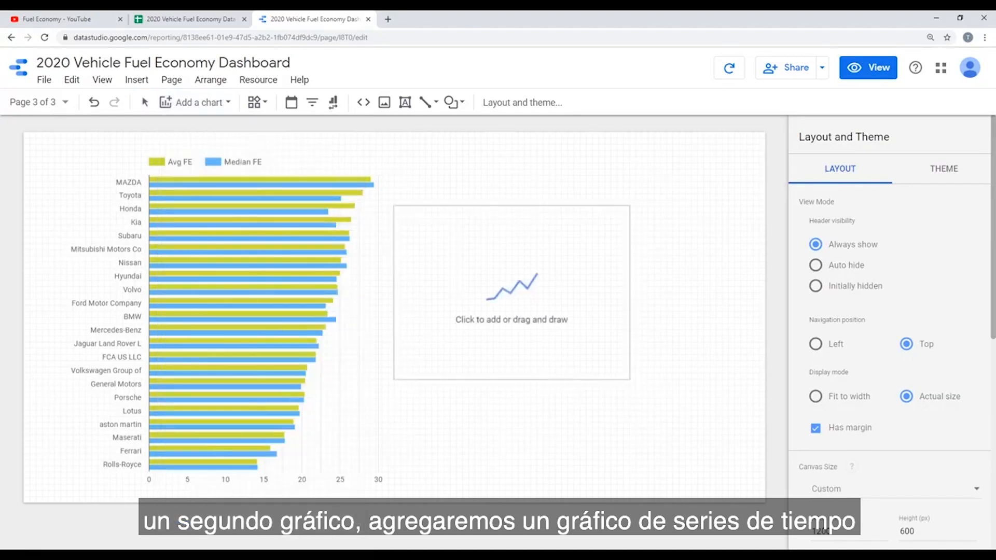
{"action": "mouse_move", "coordinate": [410, 206]}
{"action": "left_mouse_down"}
{"action": "mouse_move", "coordinate": [638, 398]}
{"action": "mouse_move", "coordinate": [728, 444]}
{"action": "mouse_move", "coordinate": [723, 423]}
{"action": "left_mouse_up"}
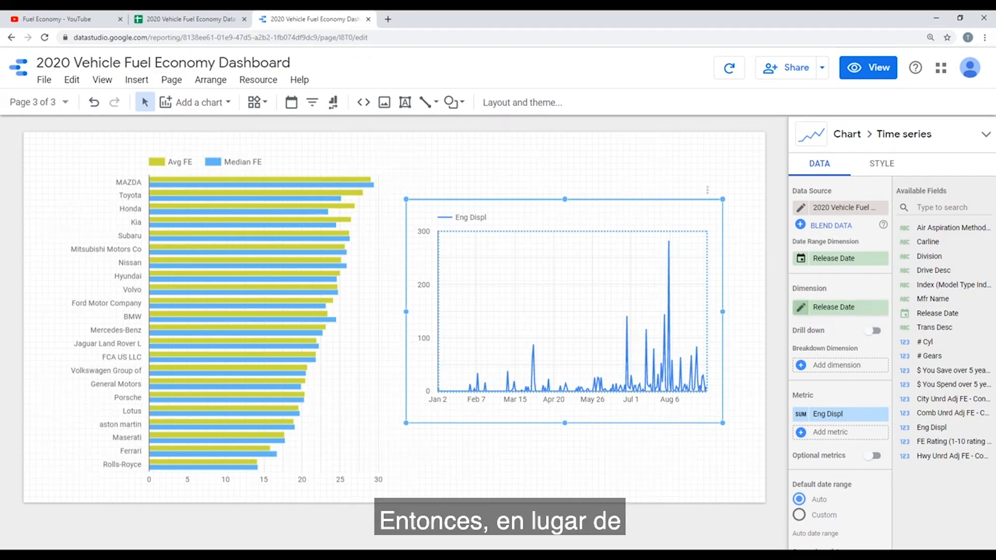
{"action": "left_click", "coordinate": [800, 307]}
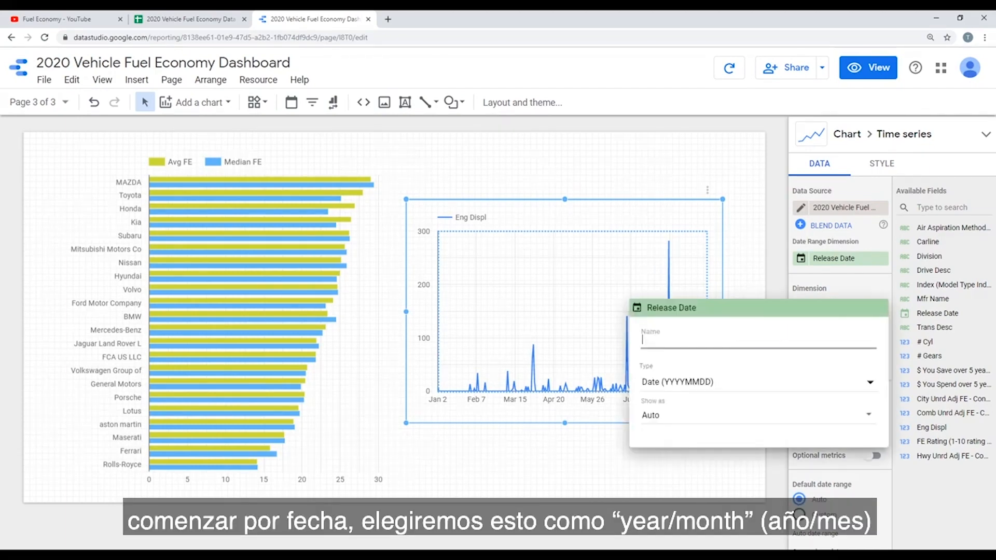
{"action": "left_click", "coordinate": [757, 415]}
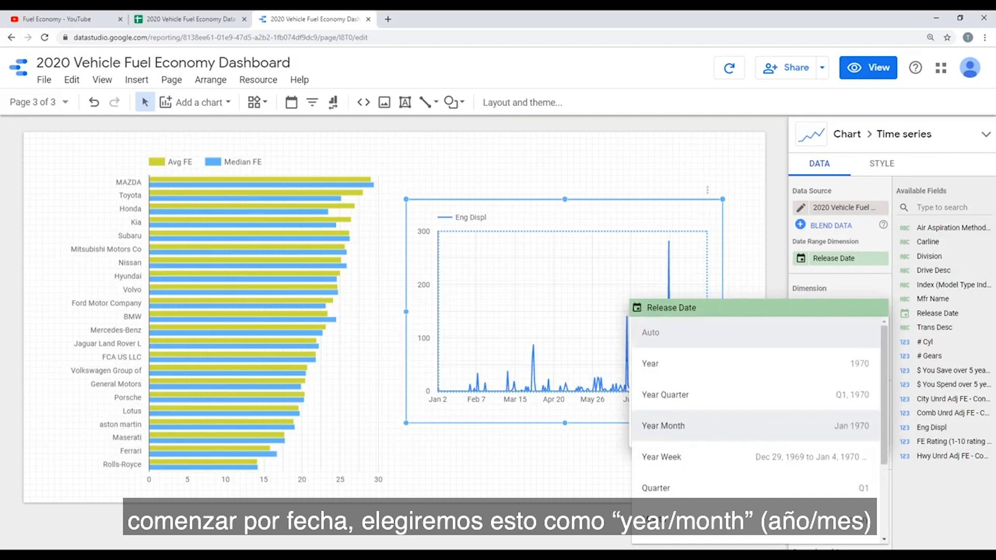
{"action": "left_click", "coordinate": [690, 426]}
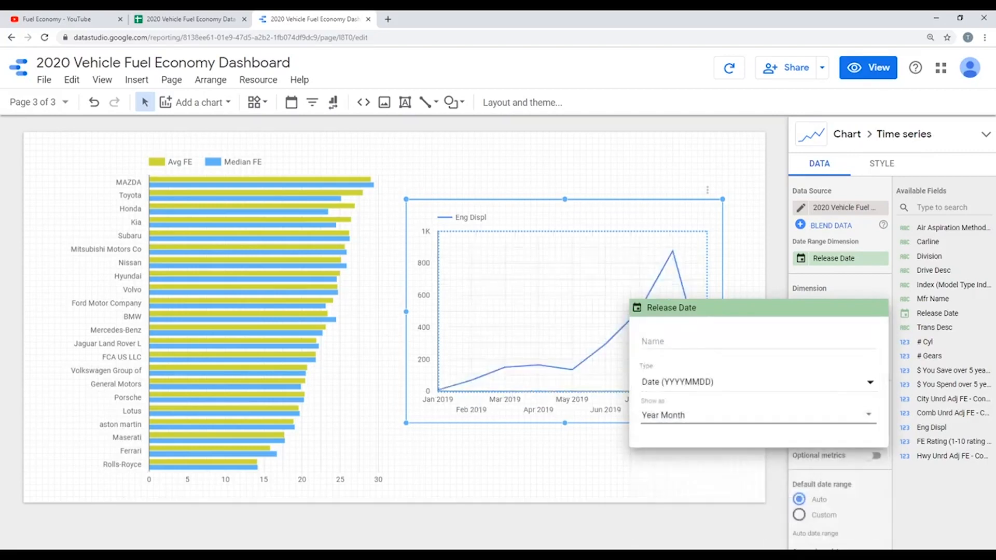
{"action": "left_click", "coordinate": [941, 479]}
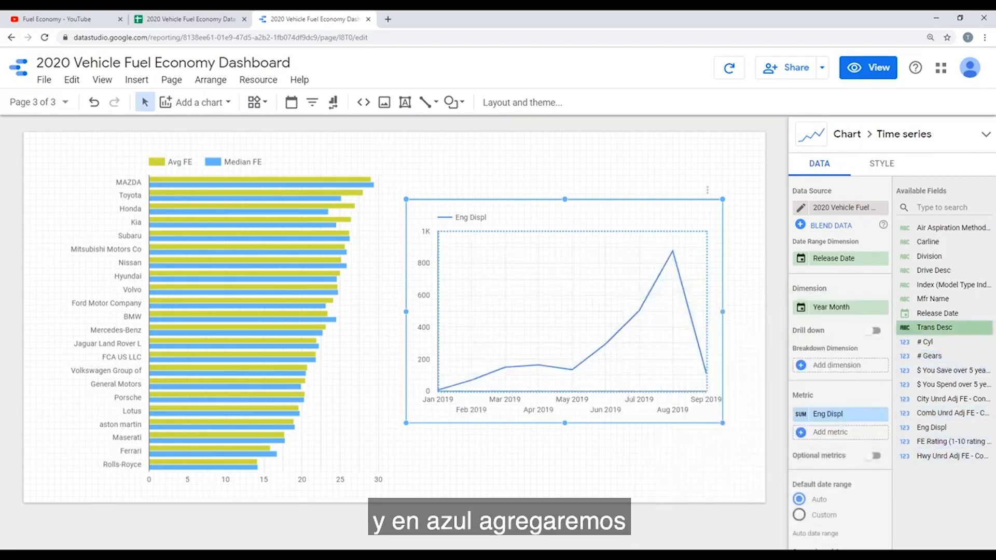
- Replace the time series chart's Eng Displ metric with Index (Model Type Index) and break it down by Air Aspiration Method Desc
{"action": "left_click_drag", "start_coordinate": [933, 286], "coordinate": [855, 433]}
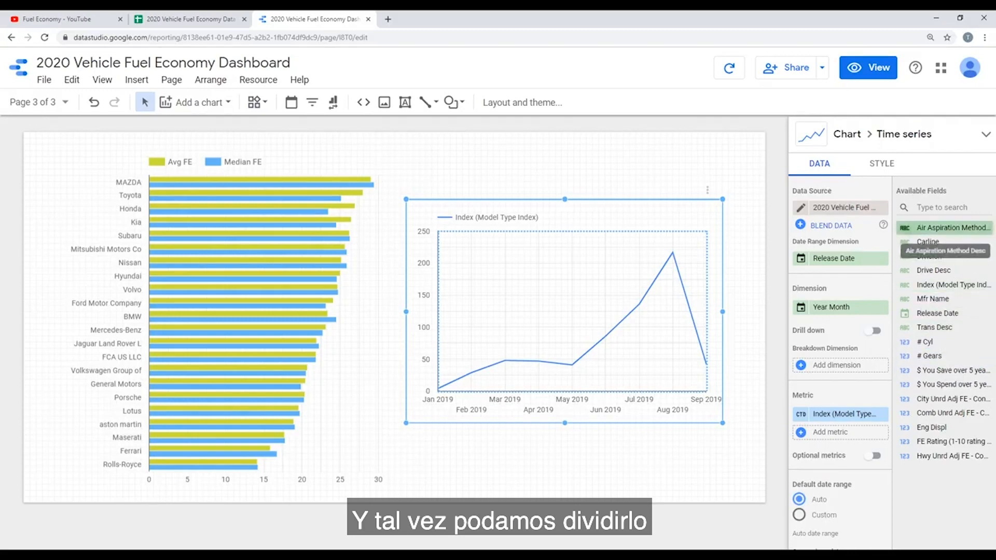
{"action": "left_click_drag", "start_coordinate": [944, 227], "coordinate": [845, 364]}
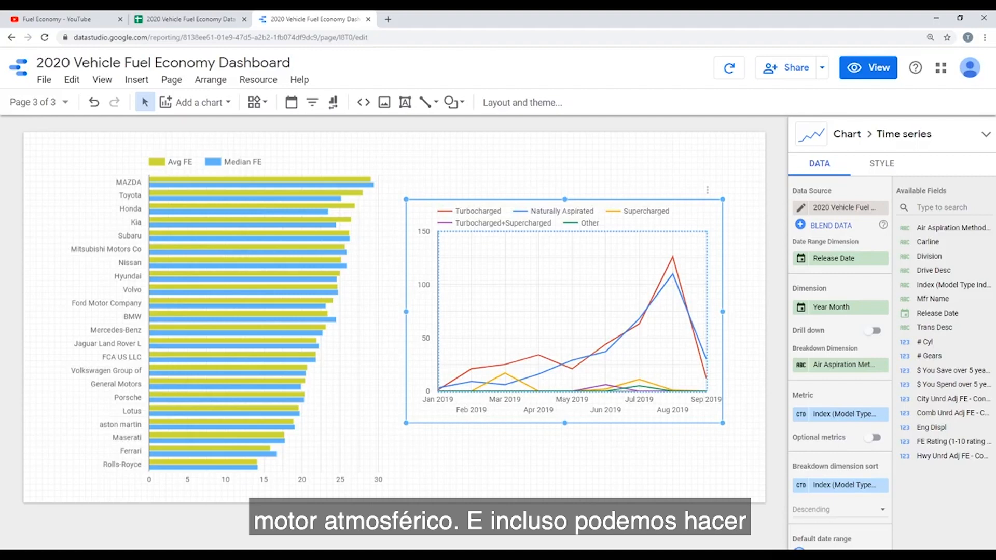
- Enable the Apply filter interaction on the manufacturer bar chart
{"action": "left_click", "coordinate": [221, 324]}
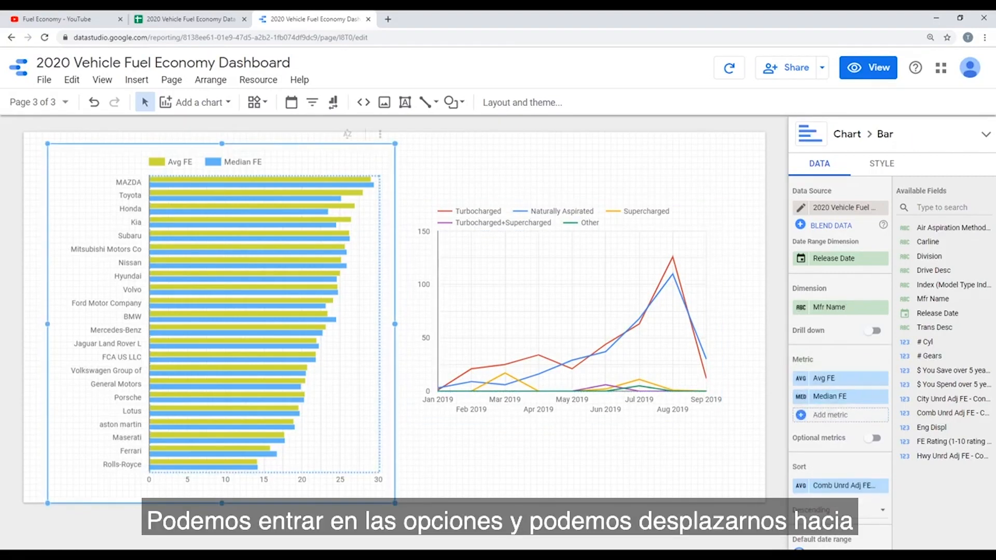
{"action": "scroll", "coordinate": [840, 362], "scroll_direction": "down", "scroll_amount": 2}
{"action": "scroll", "coordinate": [840, 337], "scroll_direction": "down", "scroll_amount": 3}
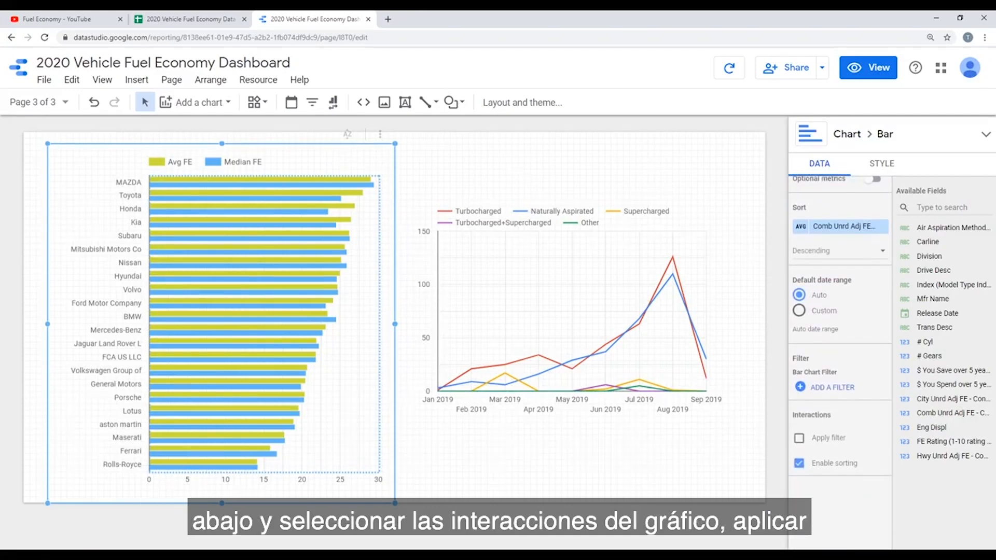
{"action": "left_click", "coordinate": [799, 438]}
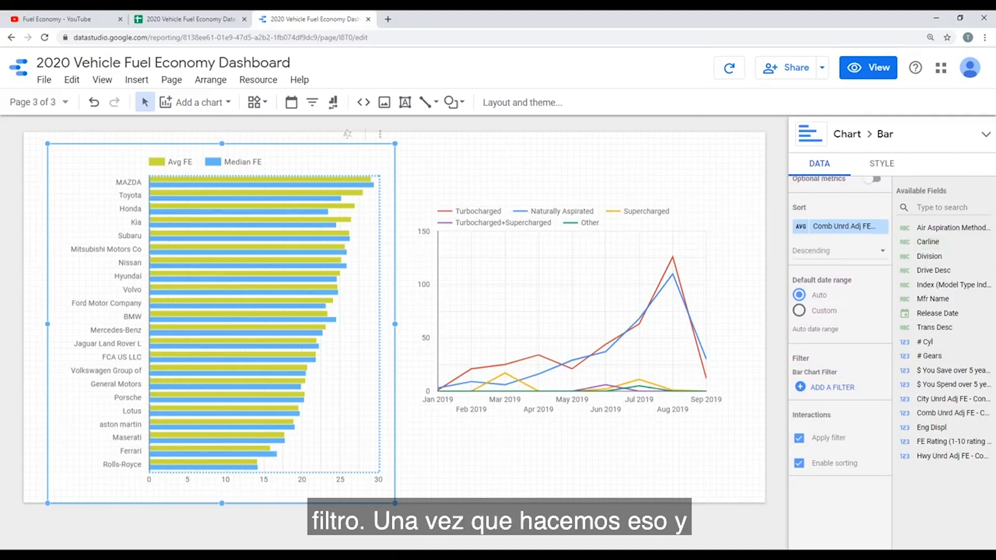
- Test the bar chart's filtering of the time series in view mode by selecting Nissan and Lotus
{"action": "left_click", "coordinate": [867, 67]}
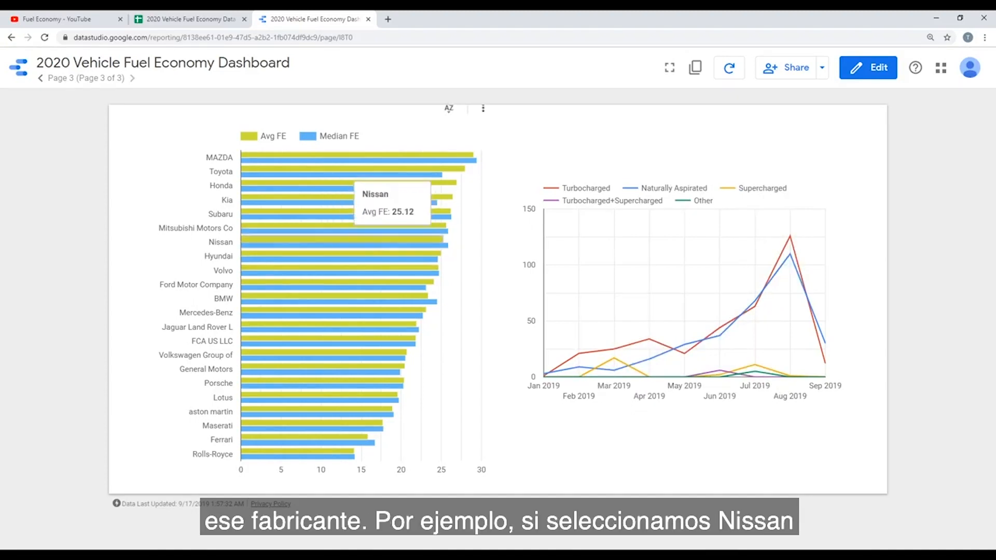
{"action": "left_click", "coordinate": [348, 239]}
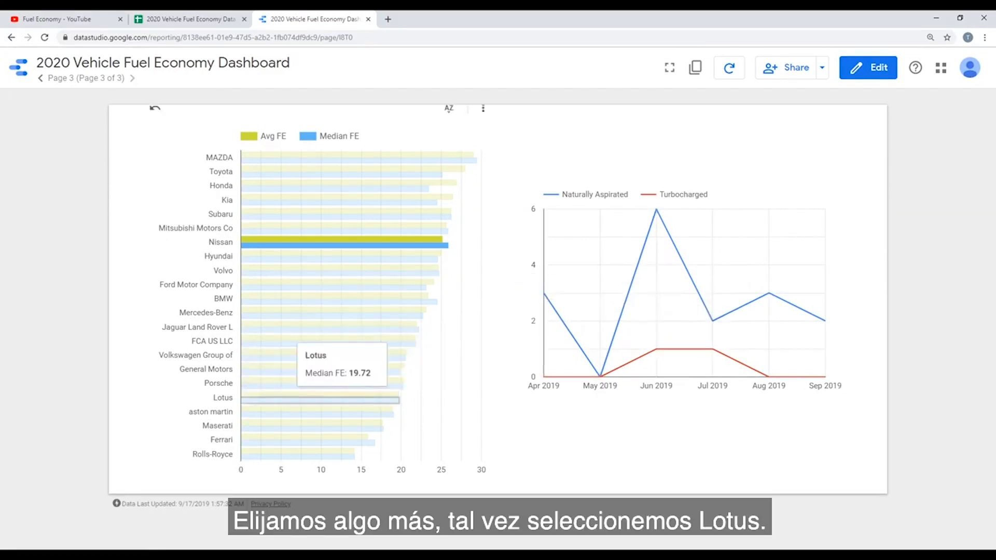
{"action": "left_click", "coordinate": [357, 400]}
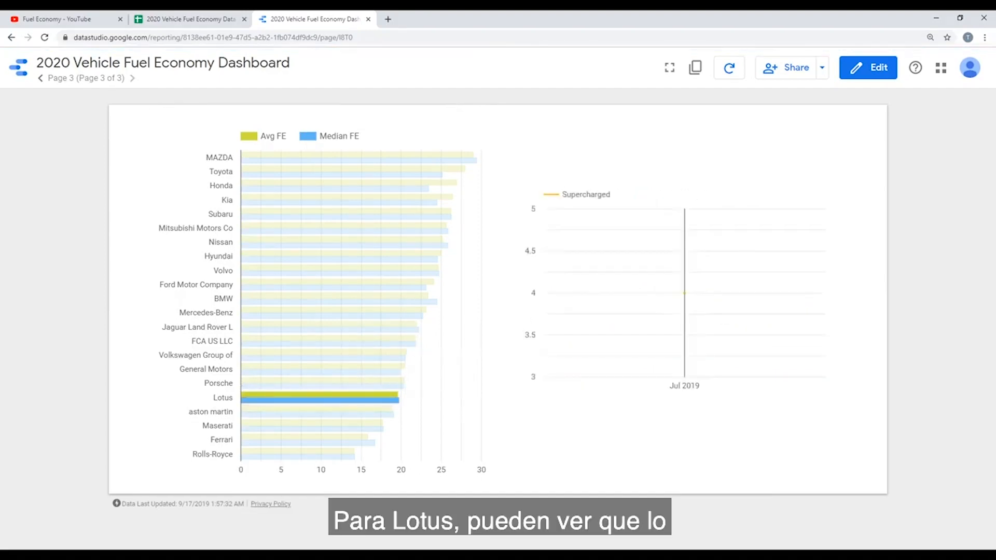
{"action": "mouse_move", "coordinate": [684, 293]}
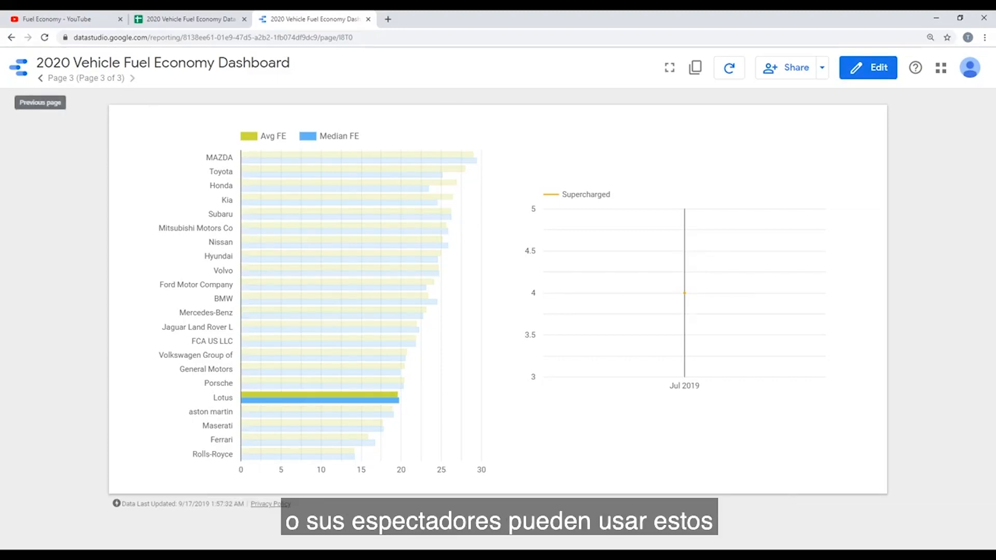
- Page back to the report's first page and forward to the third in view mode, and return to editing
{"action": "left_click", "coordinate": [40, 78]}
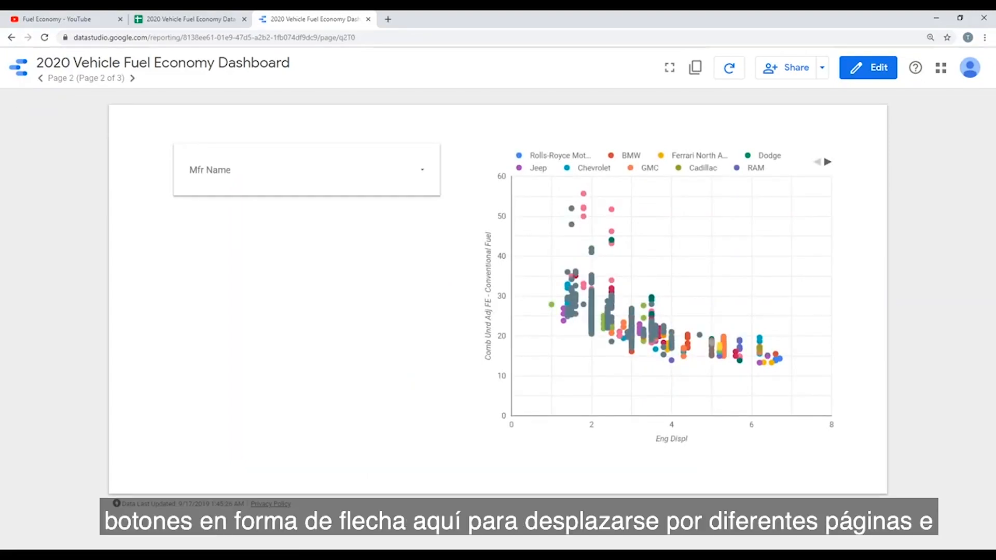
{"action": "left_click", "coordinate": [39, 78]}
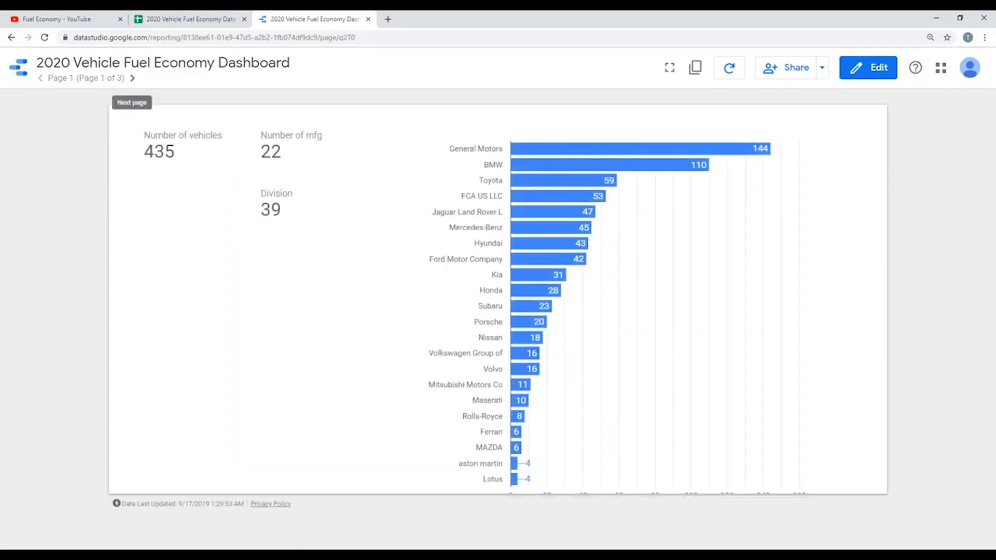
{"action": "left_click", "coordinate": [132, 78]}
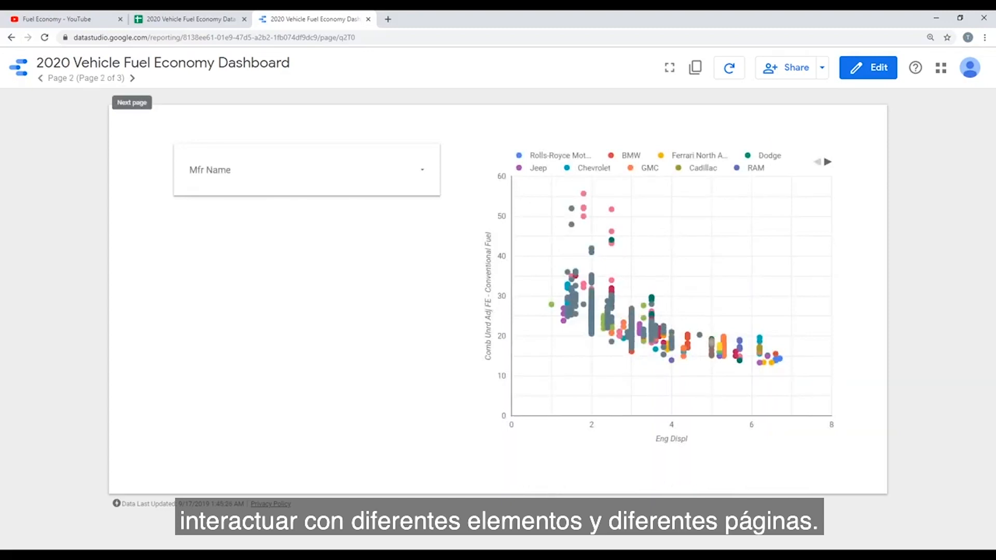
{"action": "left_click", "coordinate": [133, 77]}
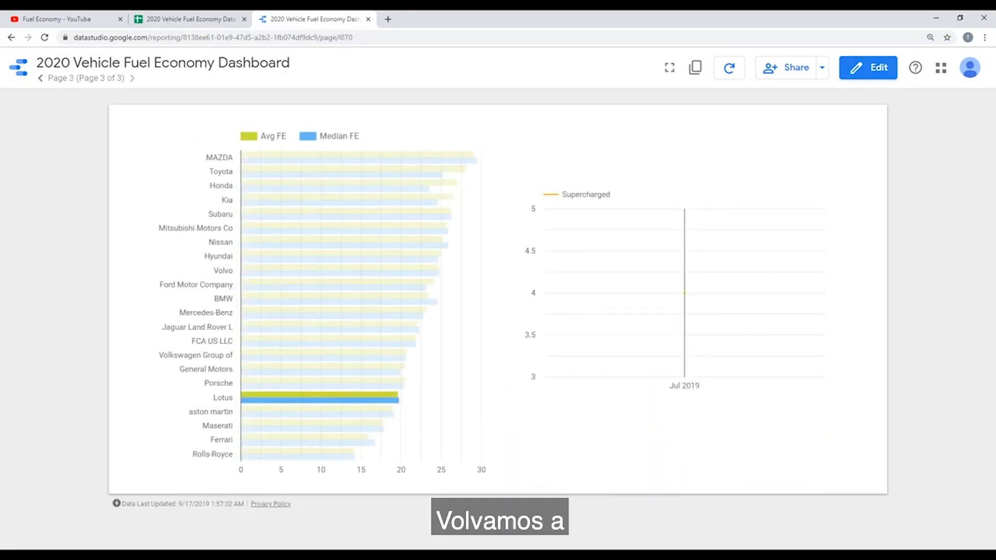
{"action": "left_click", "coordinate": [867, 68]}
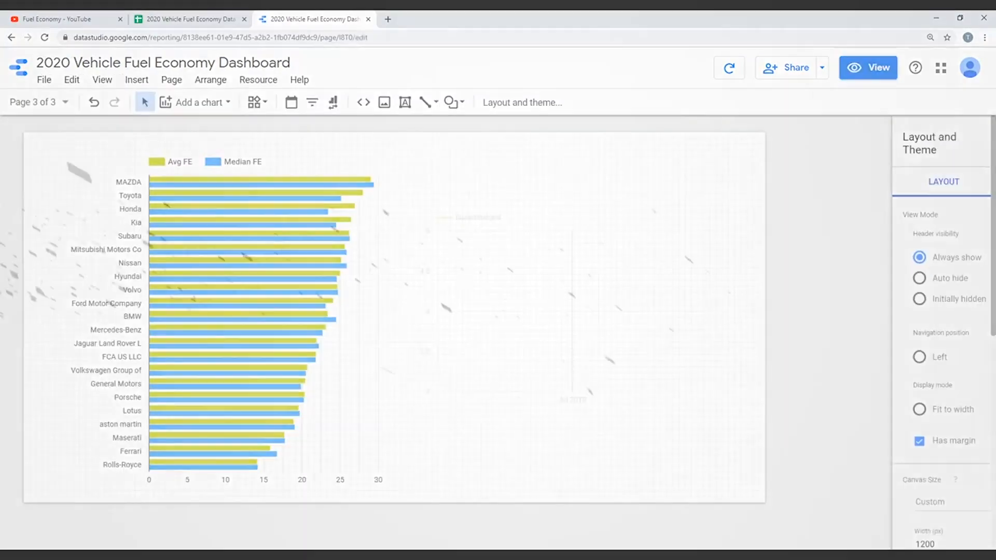